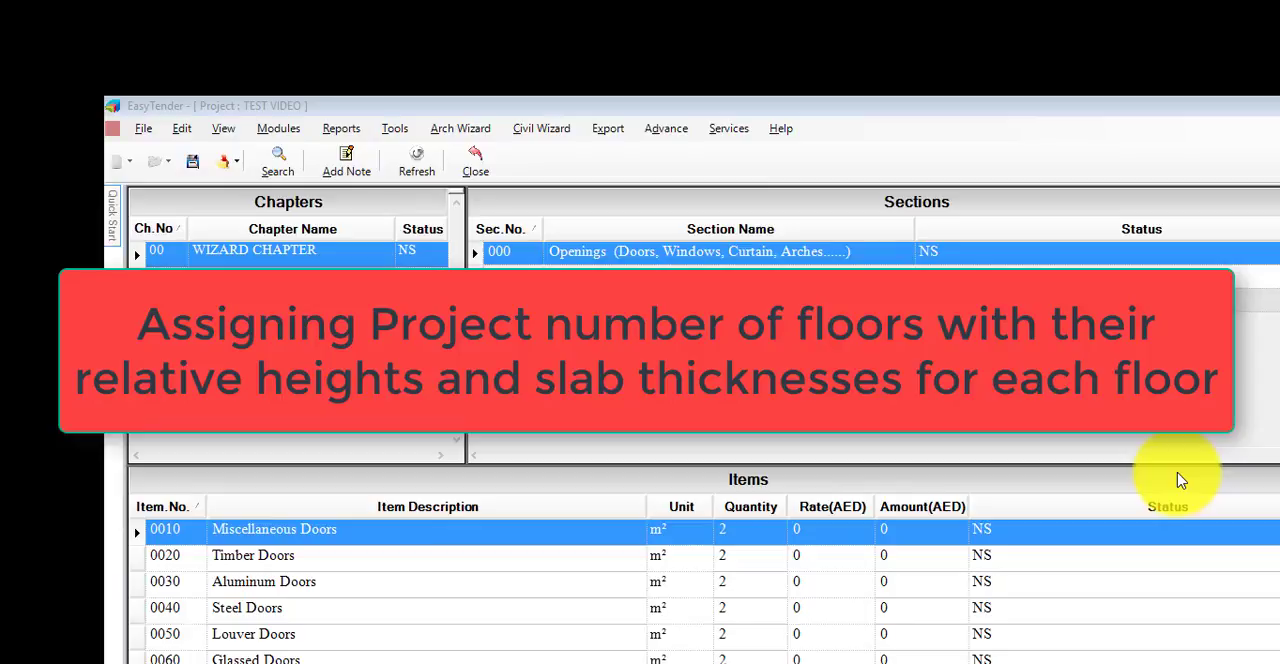
- Open the project location assignment and add a project part named BUILDING A
click(393, 132)
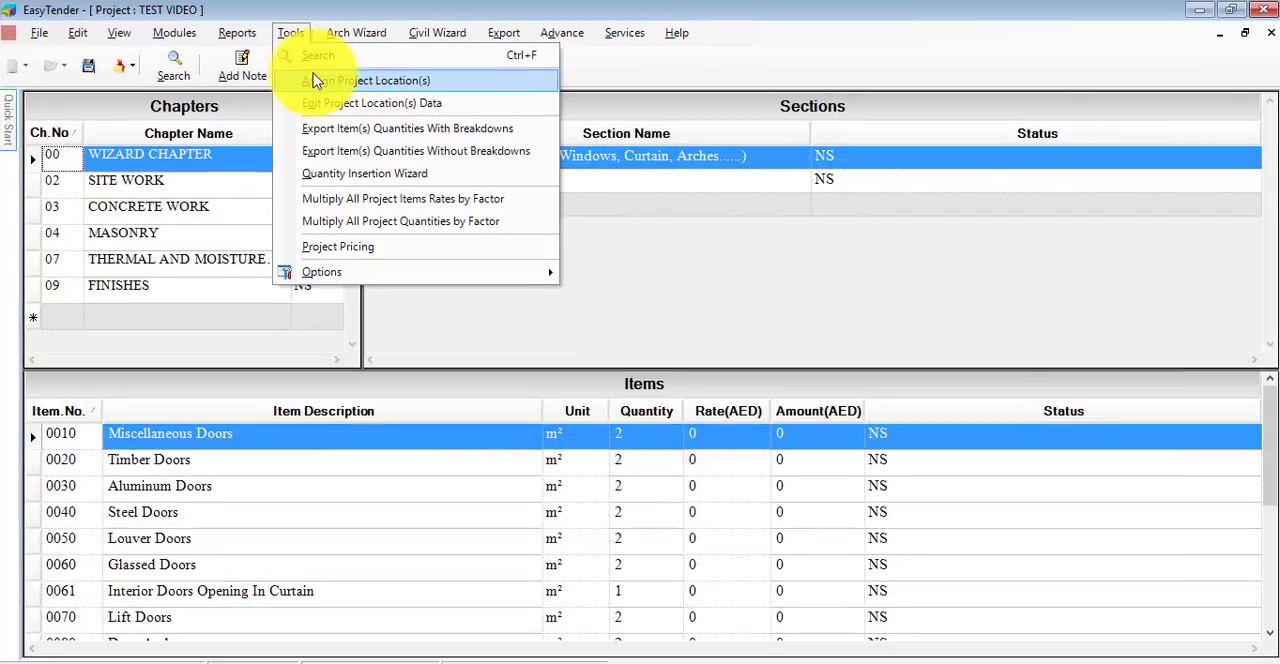
click(316, 80)
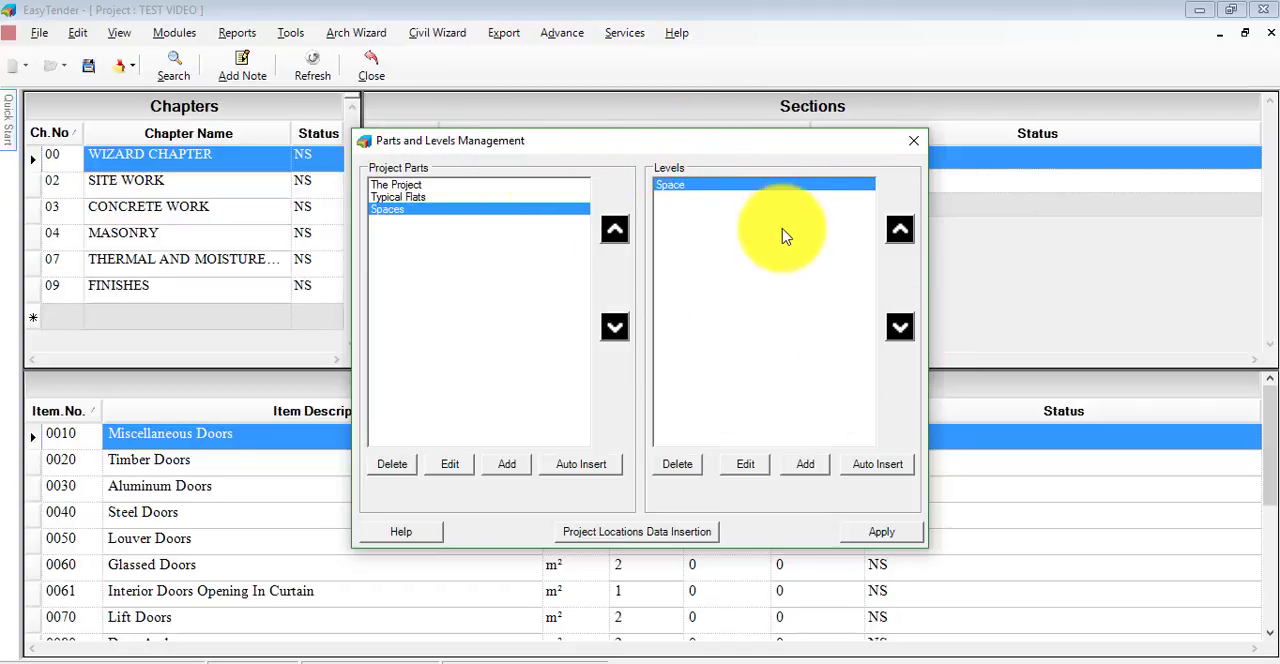
click(406, 187)
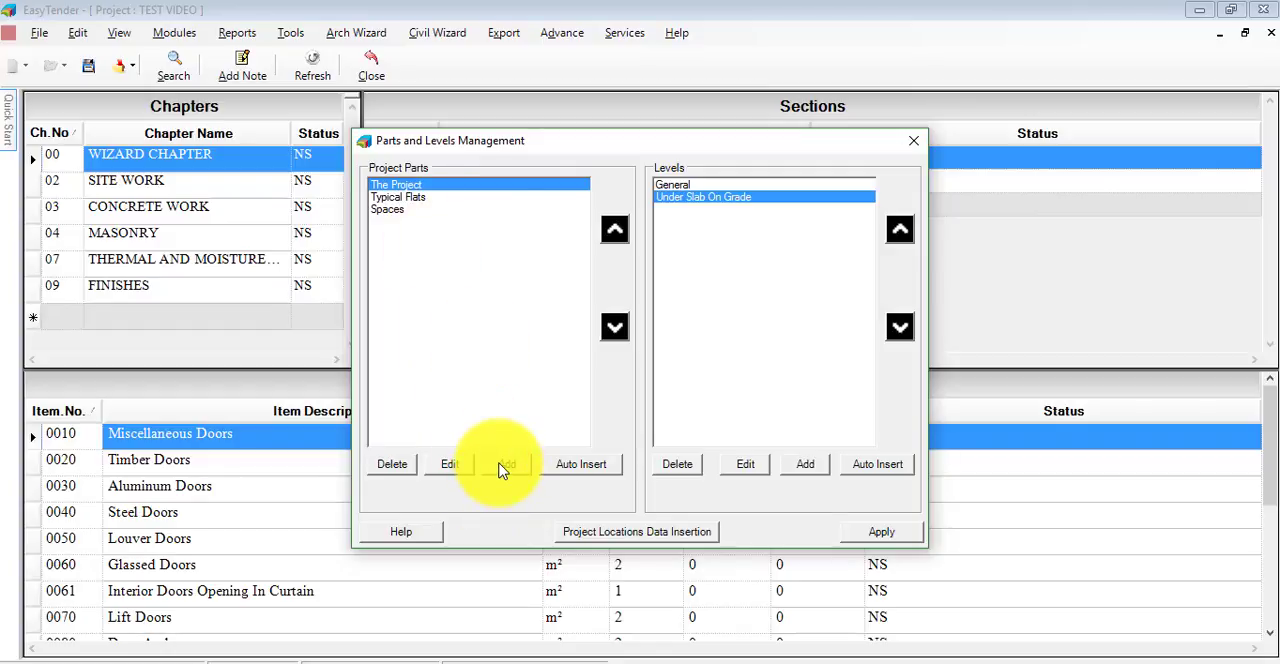
click(505, 465)
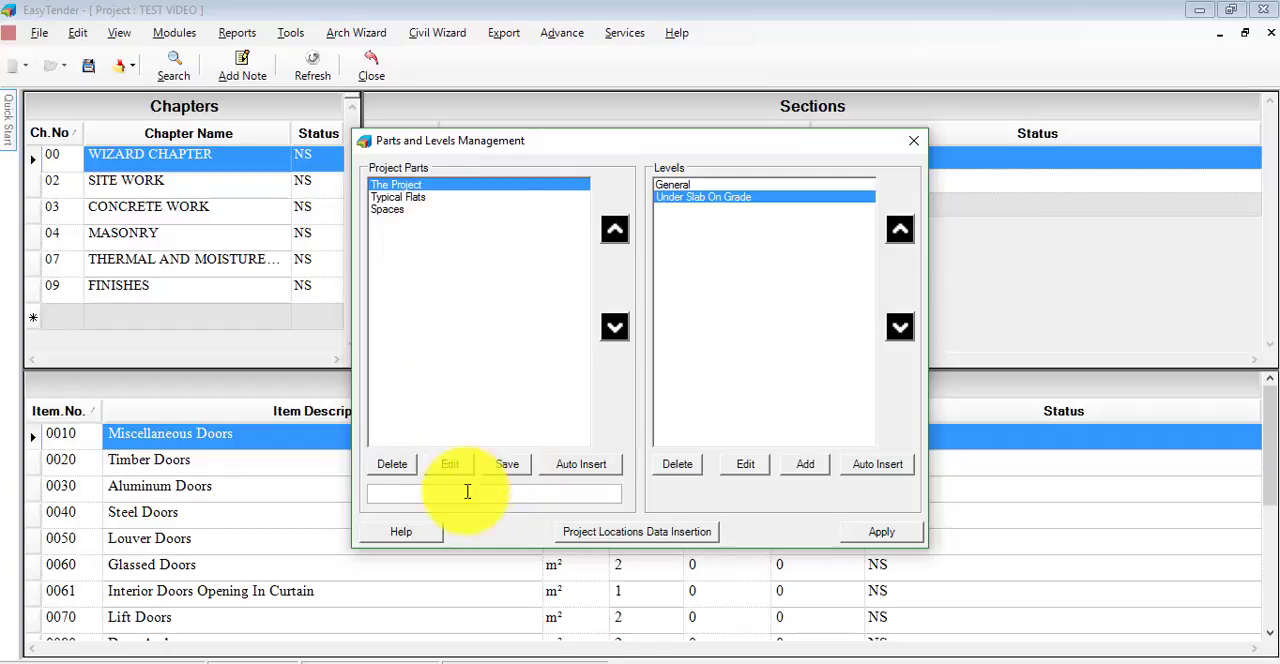
click(460, 494)
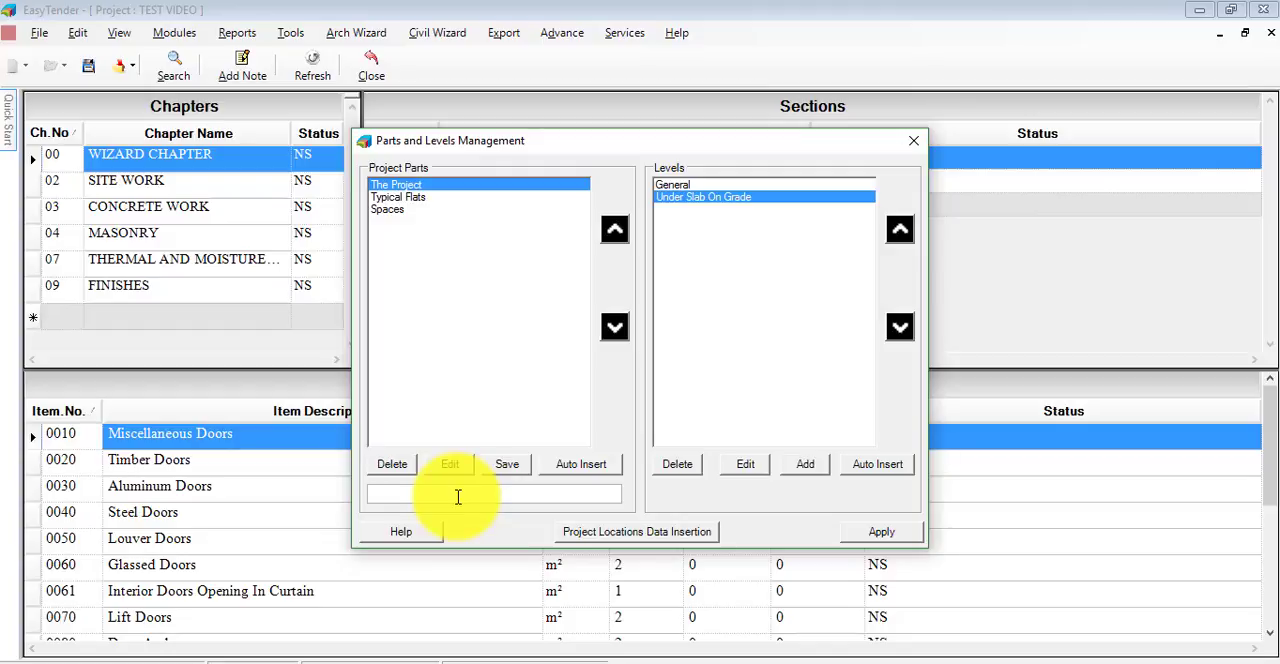
text(BUILDING A)
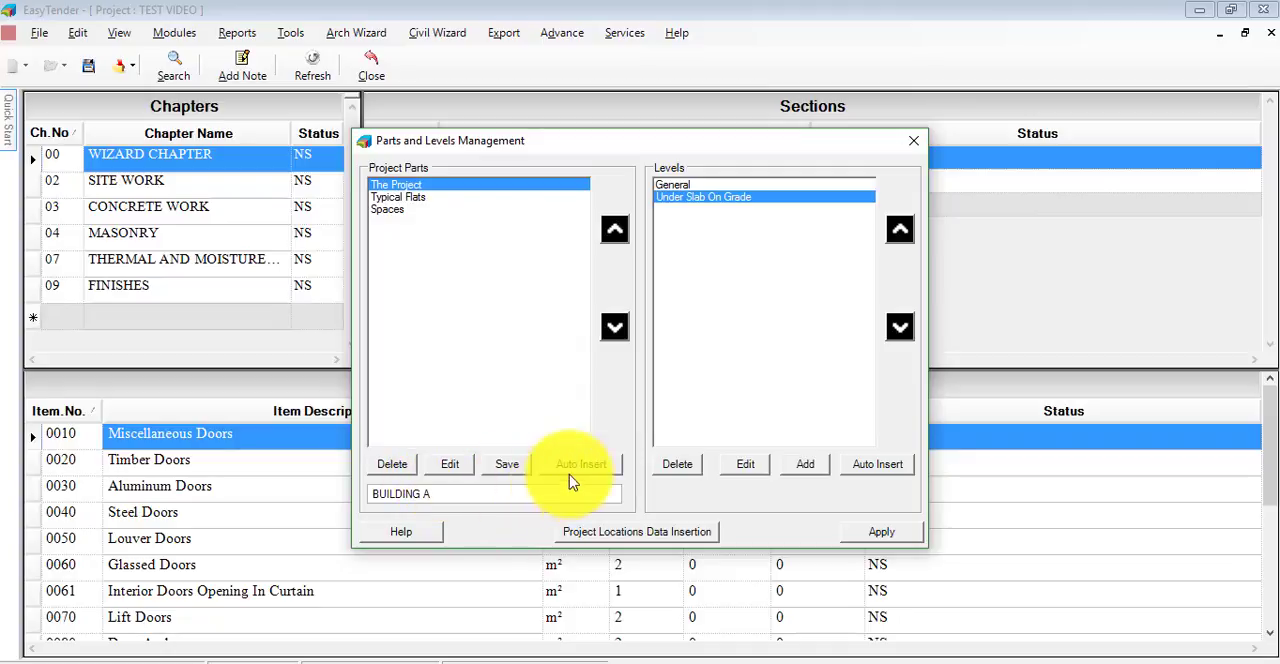
click(518, 467)
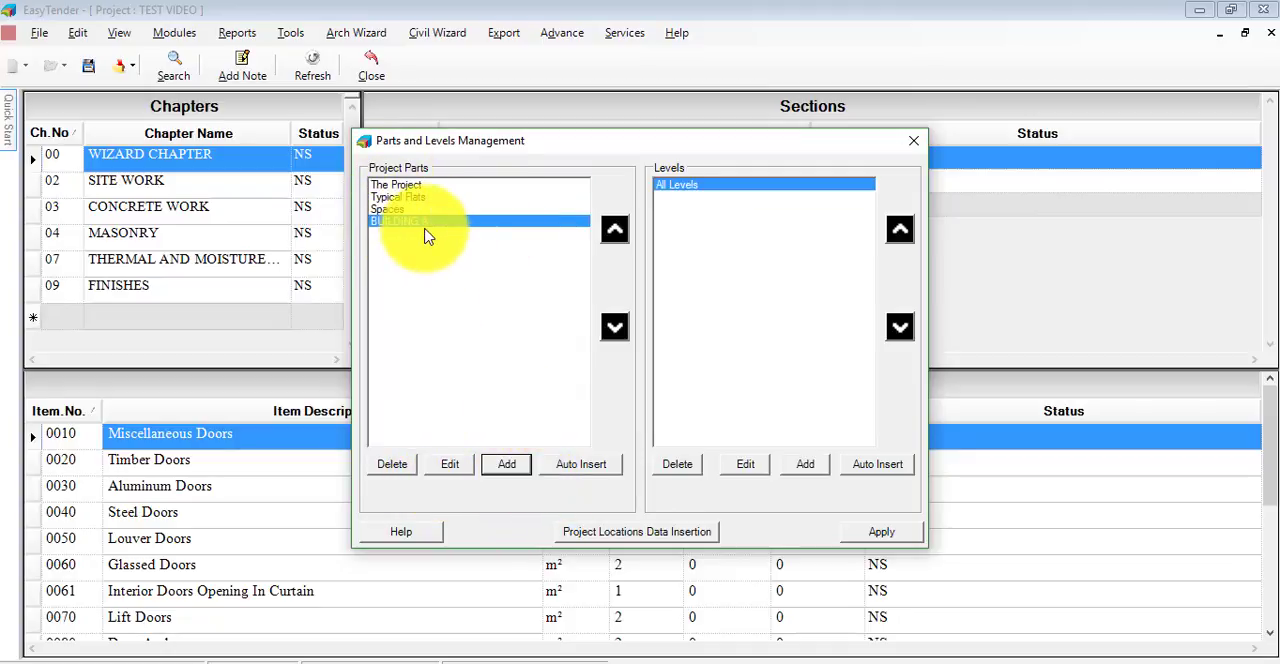
- Add another project part named BUILDING B and reselect BUILDING A
click(505, 466)
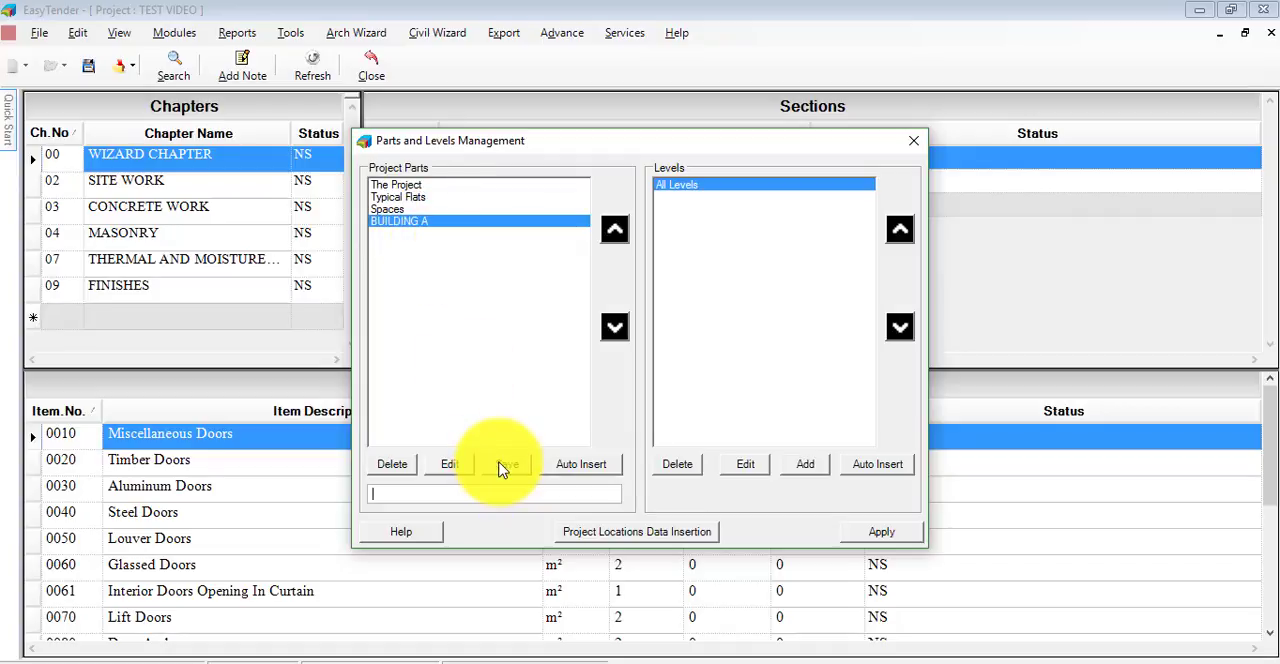
text(BUILDING B)
click(505, 465)
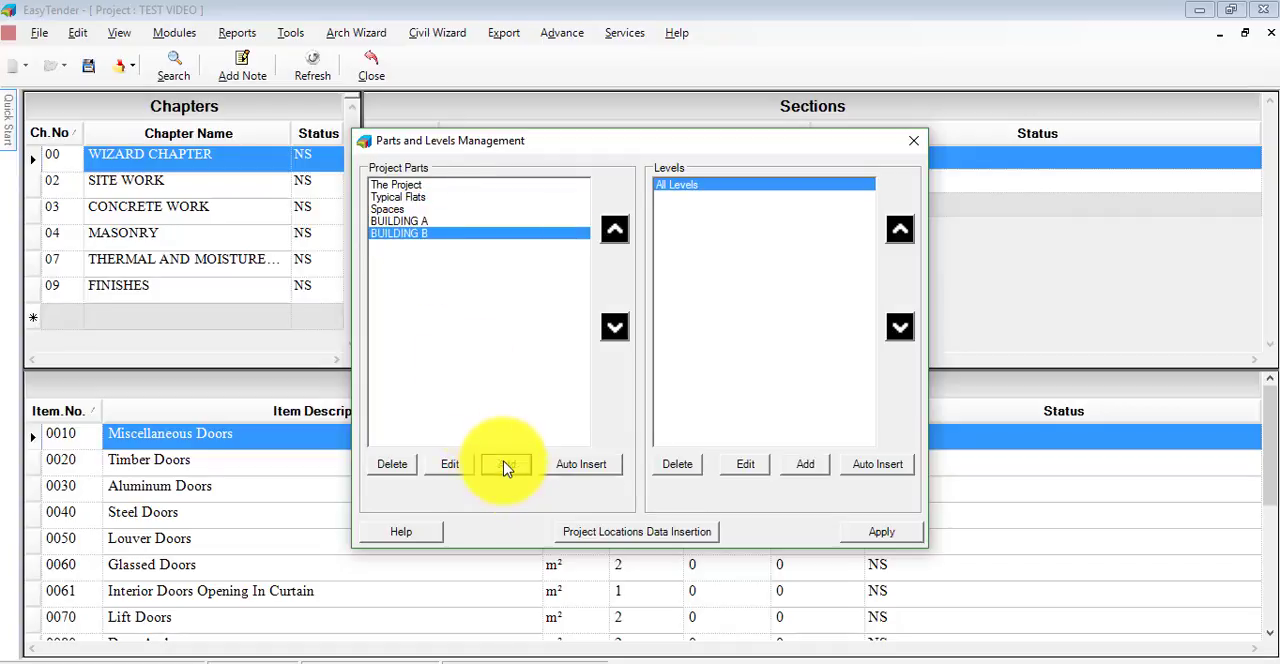
click(410, 221)
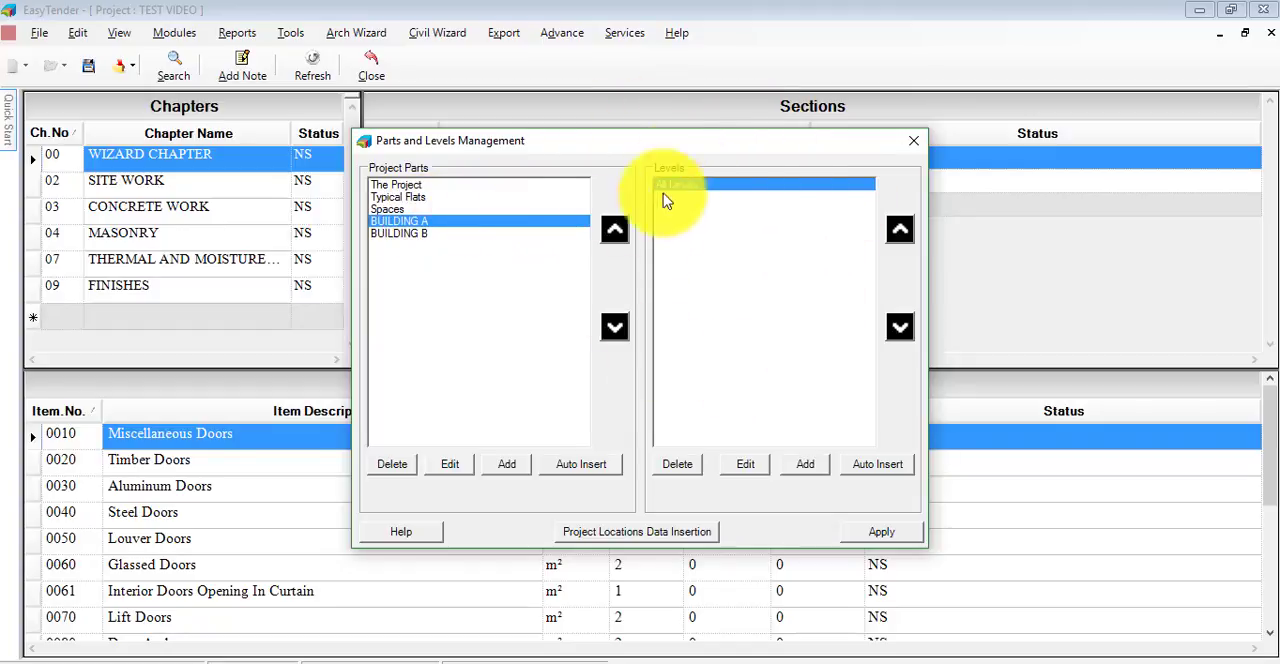
- Auto-insert levels into The Project: slab on grade, one basement, ground floor, one mezzanine, two floors, one roof and a top roof
click(392, 187)
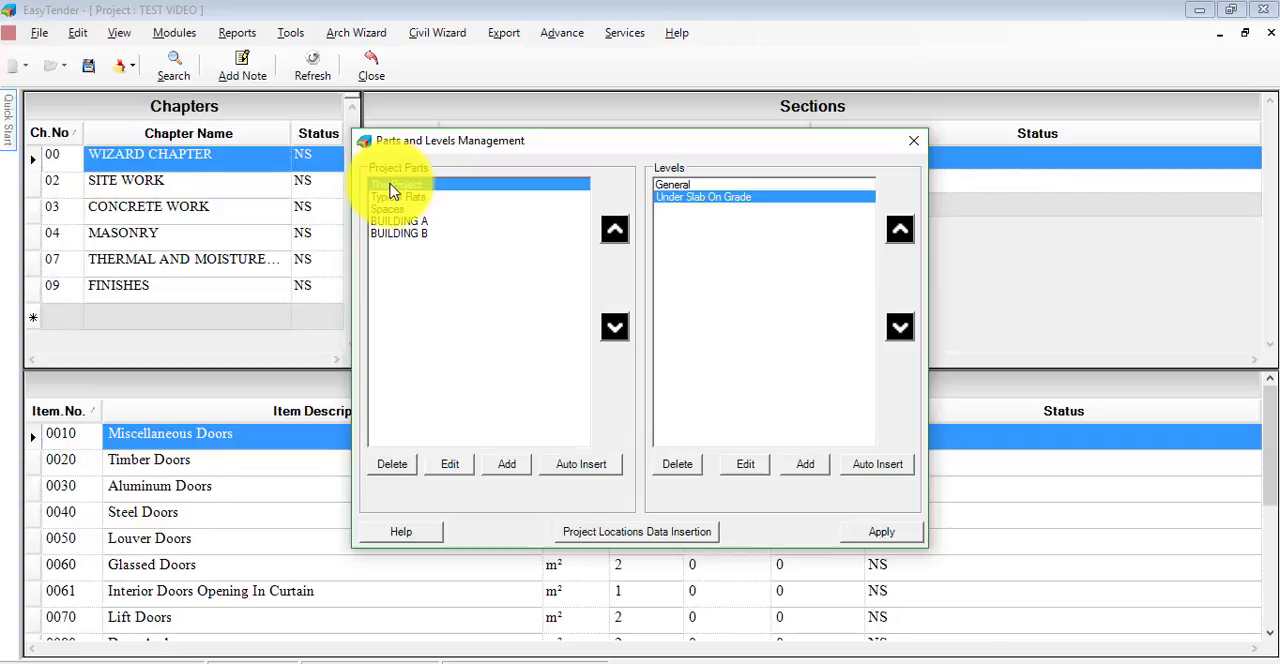
click(887, 468)
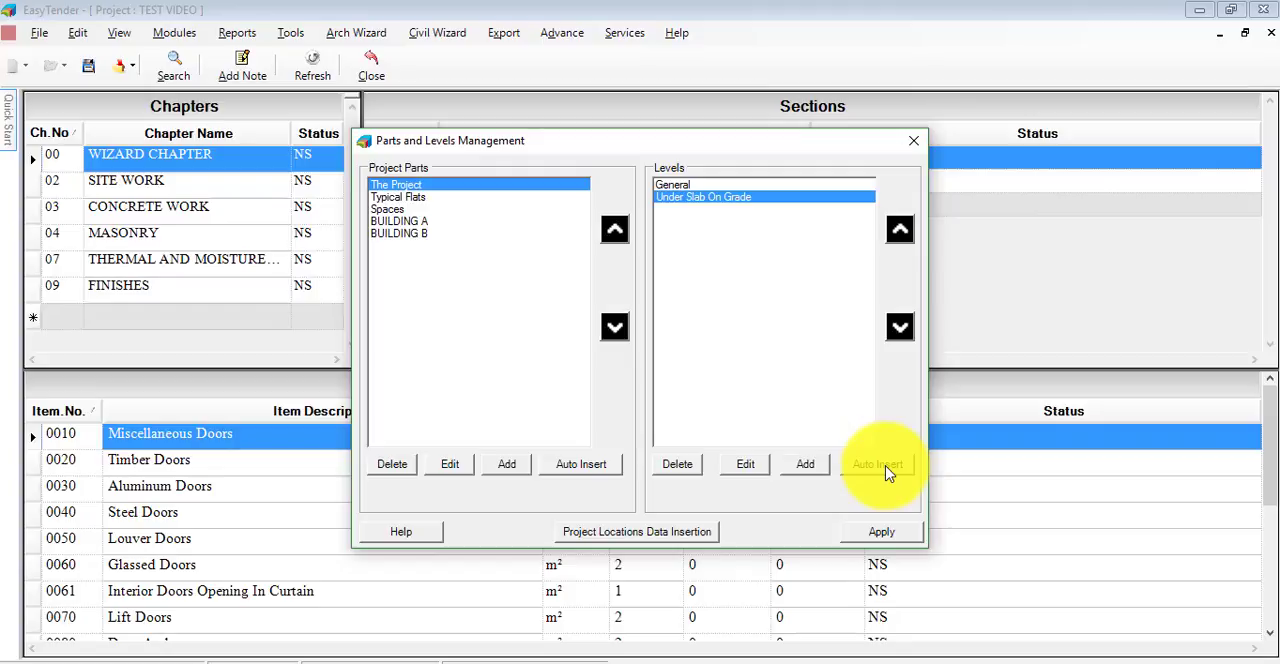
click(815, 468)
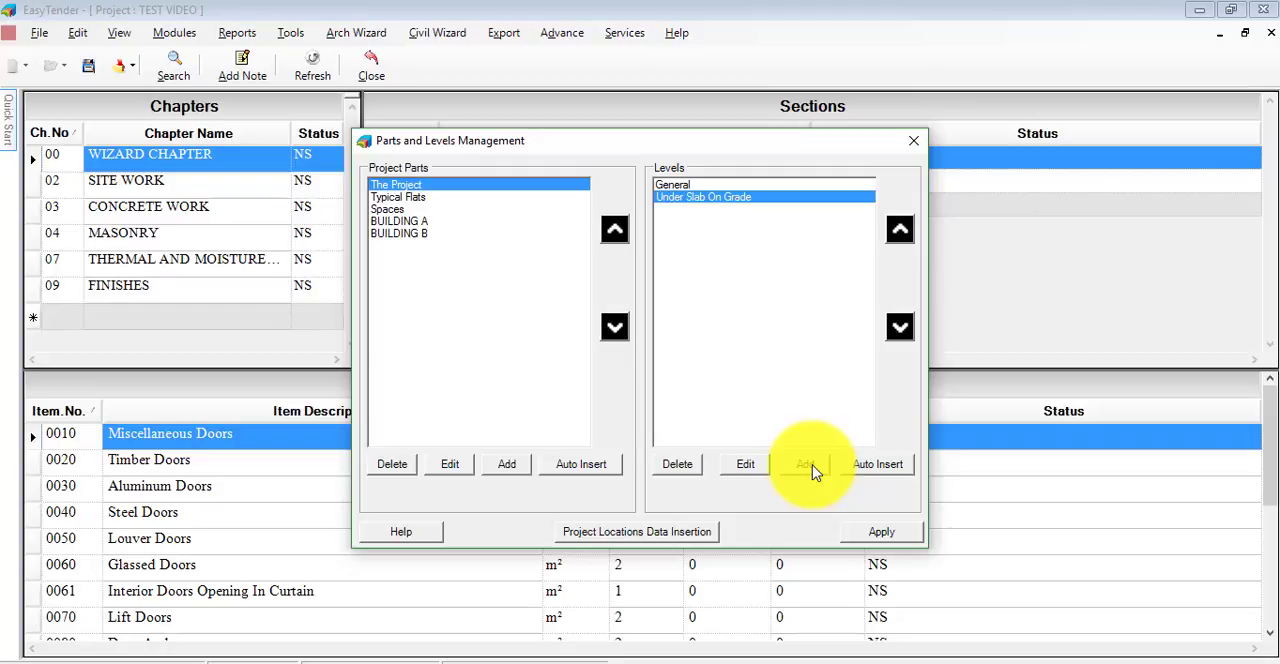
click(886, 465)
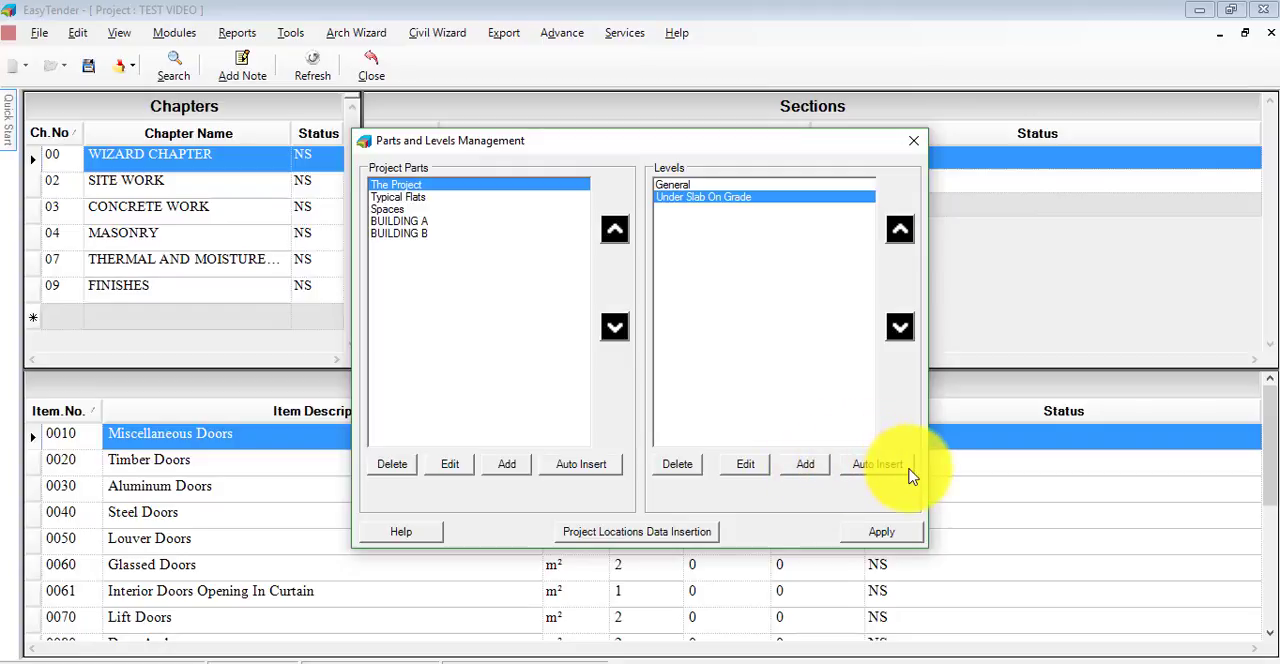
click(906, 476)
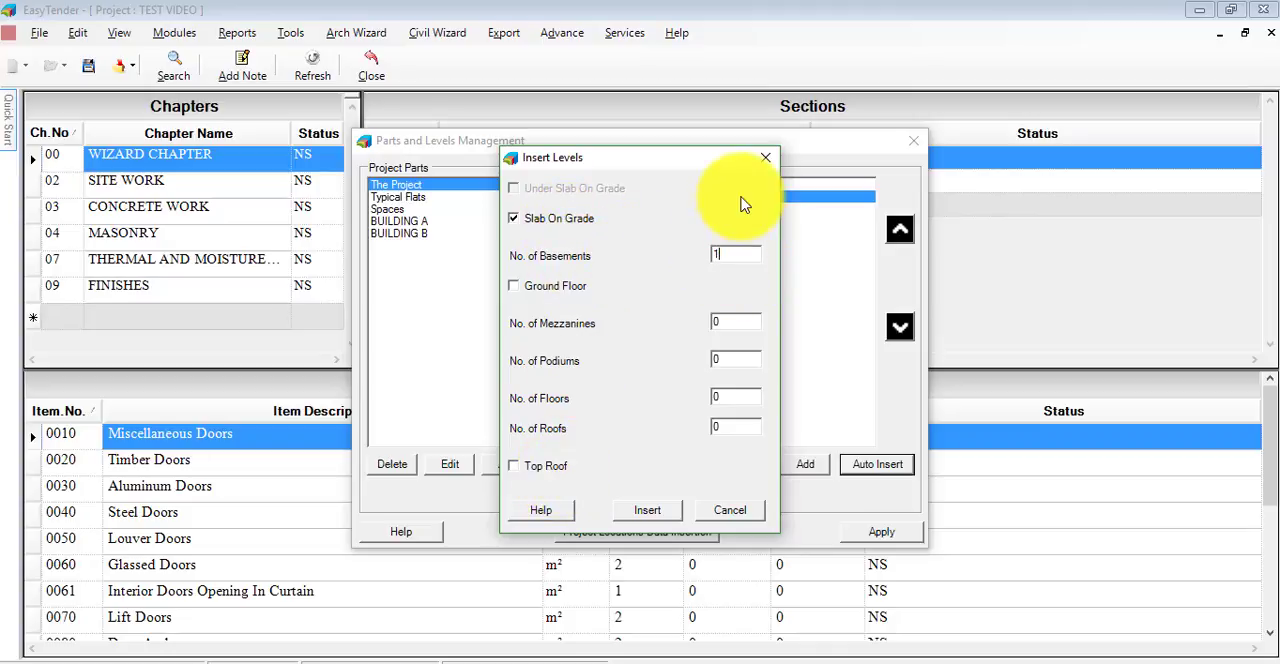
click(517, 287)
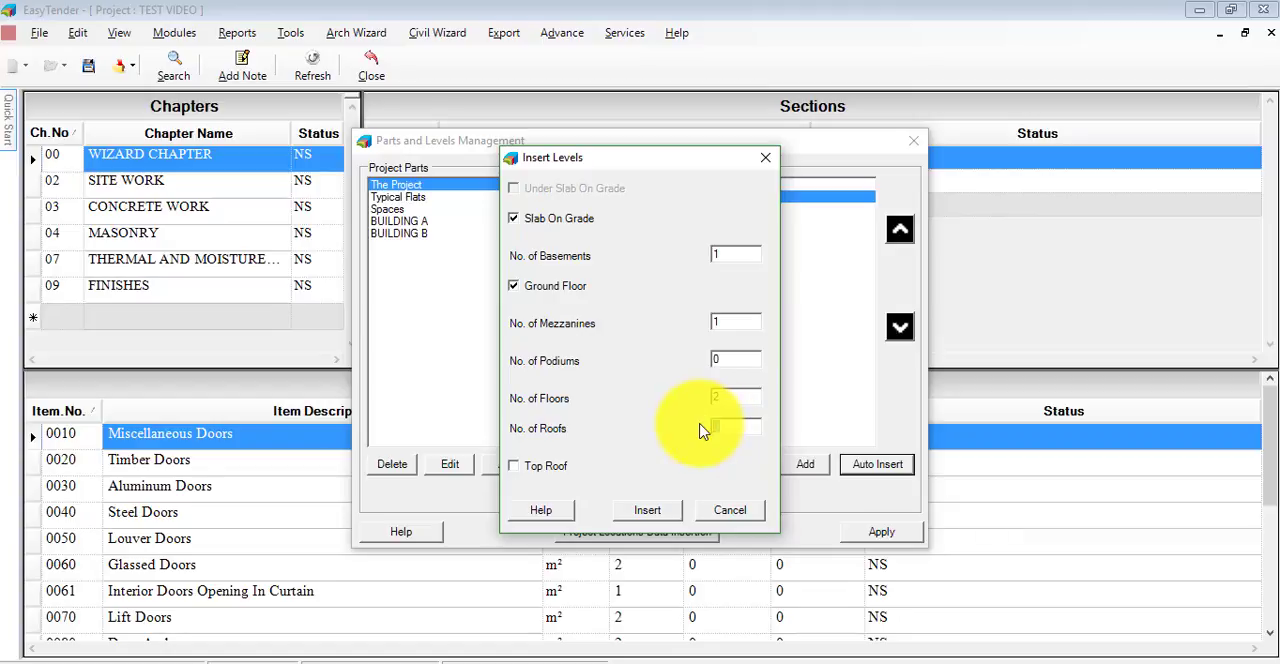
click(515, 471)
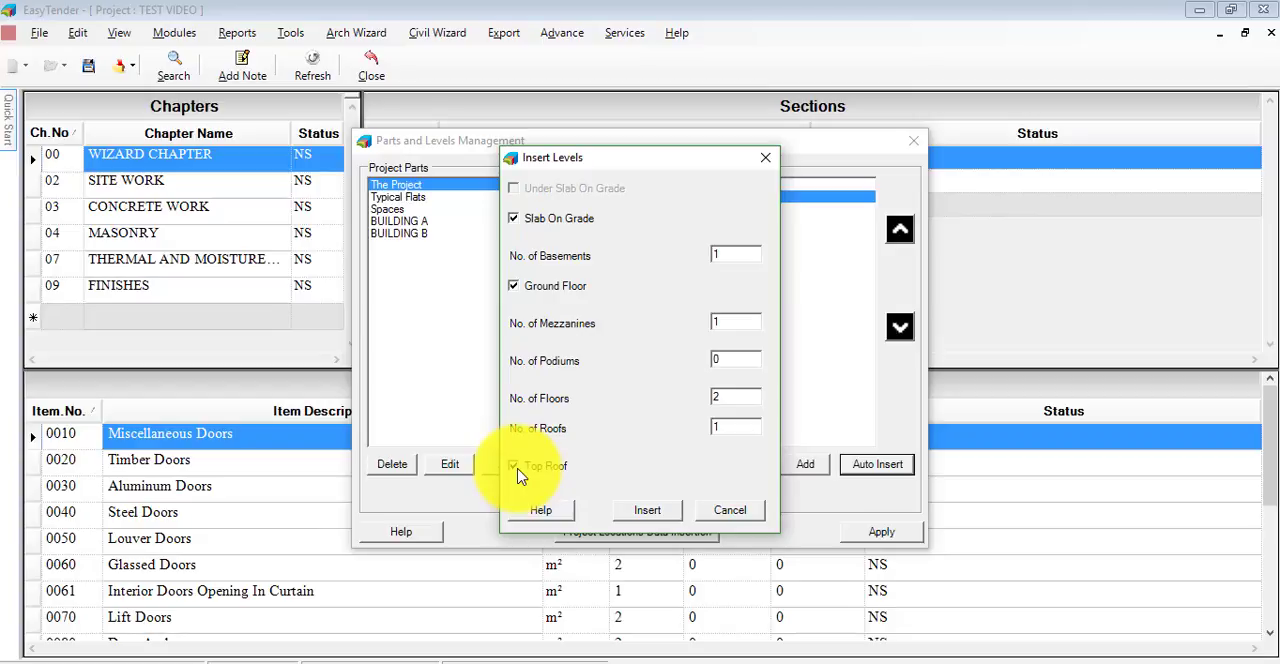
click(648, 514)
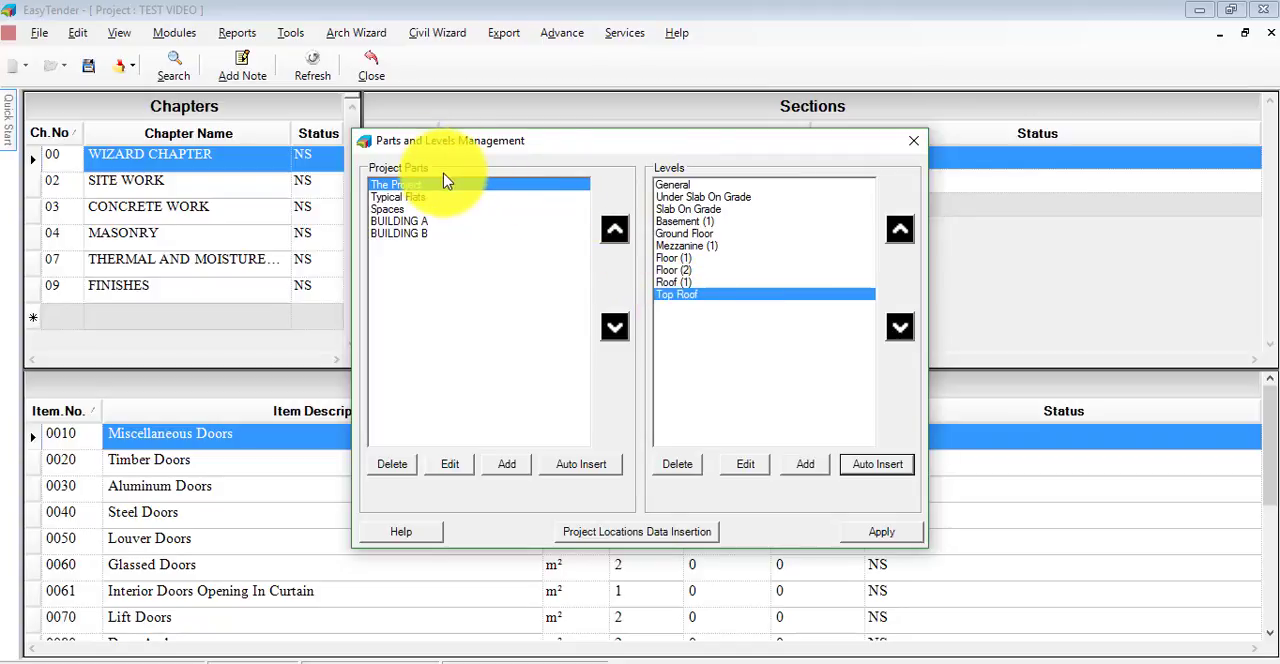
- Compare the levels listed for BUILDING A and BUILDING B with those of The Project
click(428, 221)
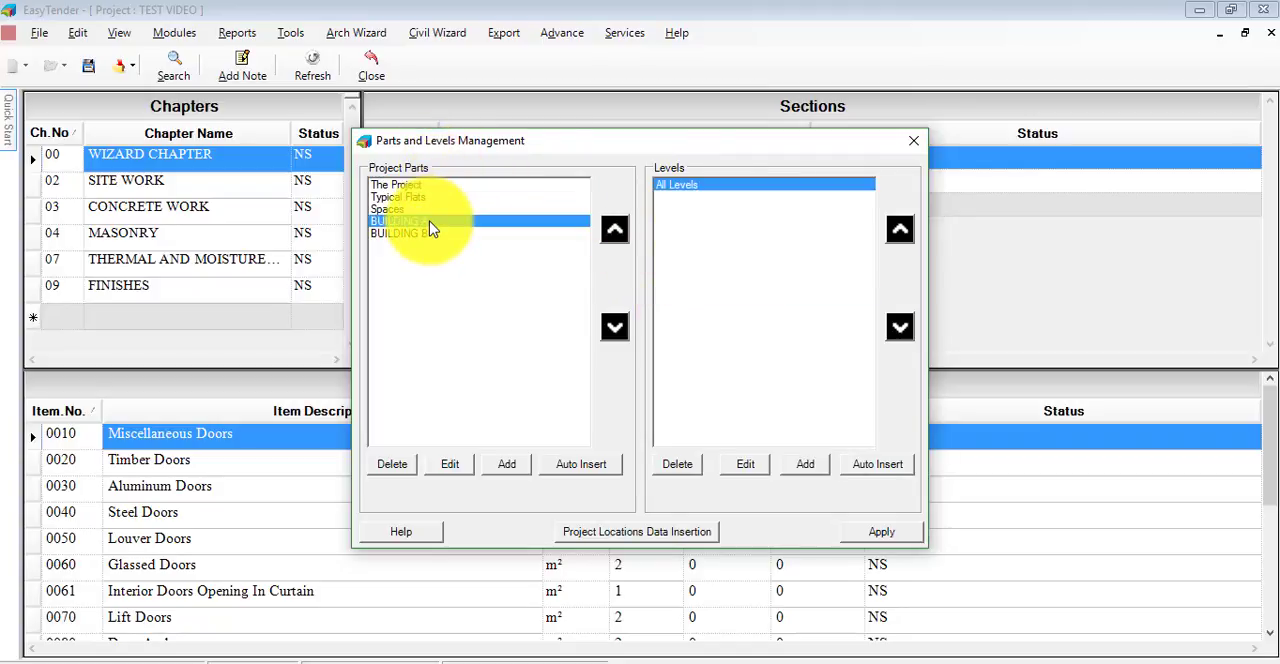
click(425, 235)
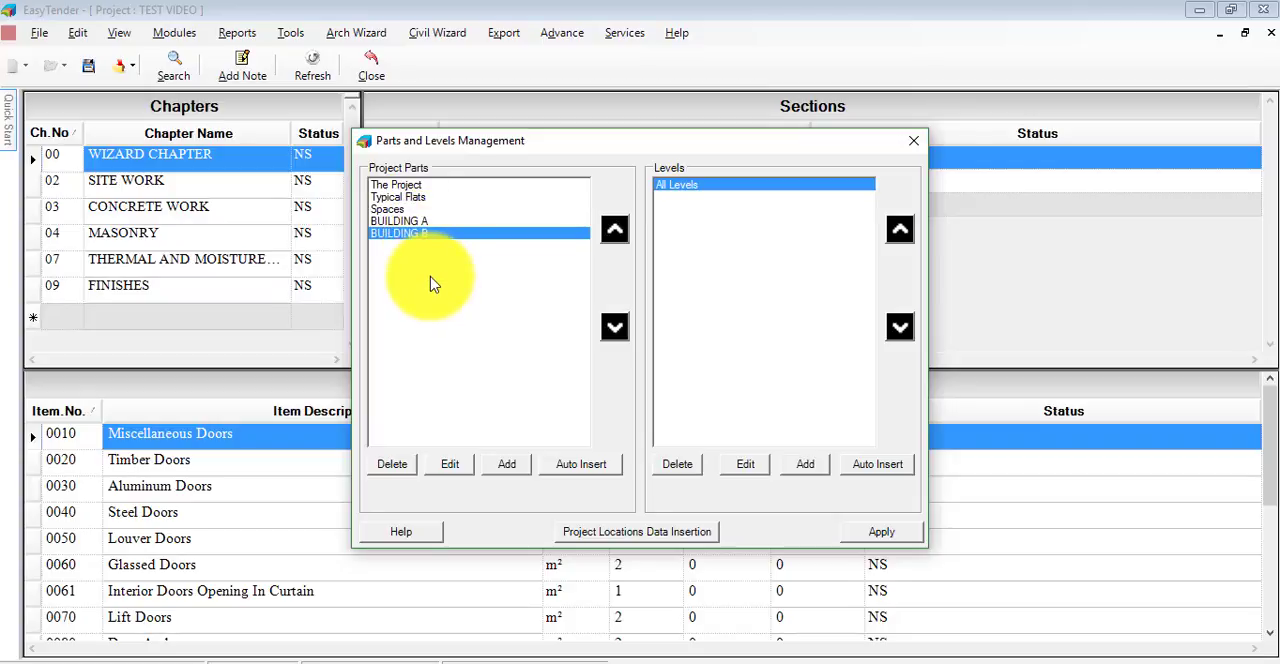
click(428, 188)
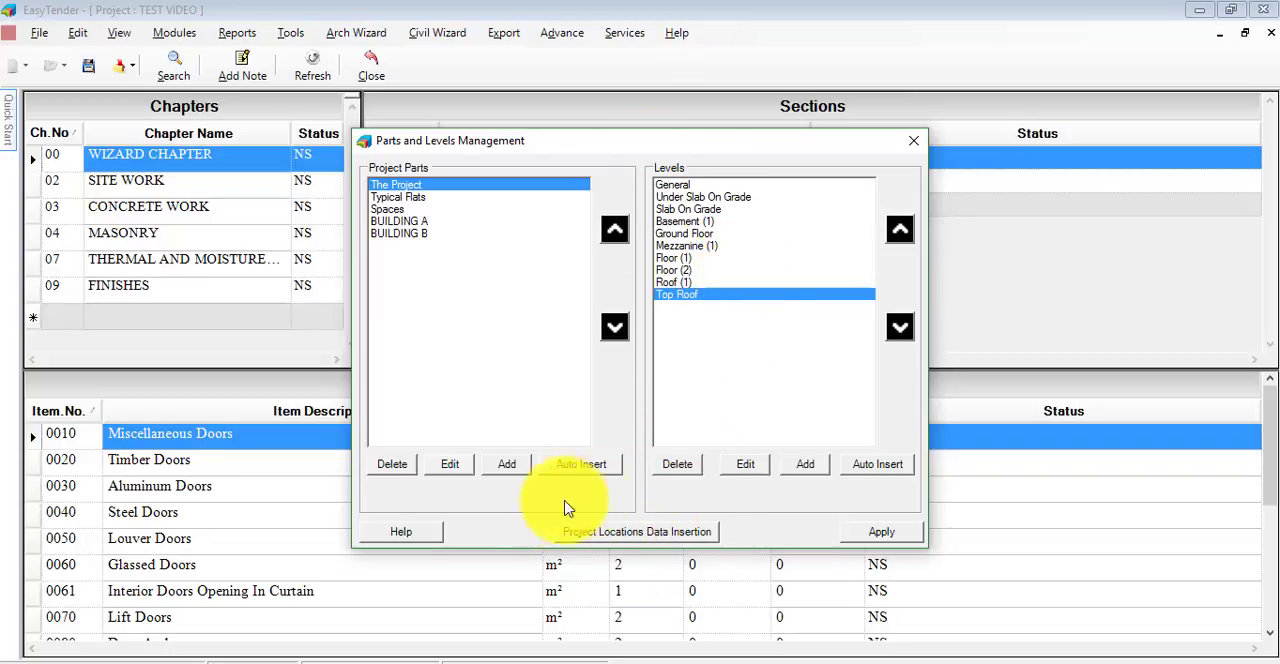
- In The Project's location data, set heights: Basement (1) 3 m, Ground Floor 3.5 m, Mezzanine (1) and Floor (1) 4 m
click(684, 539)
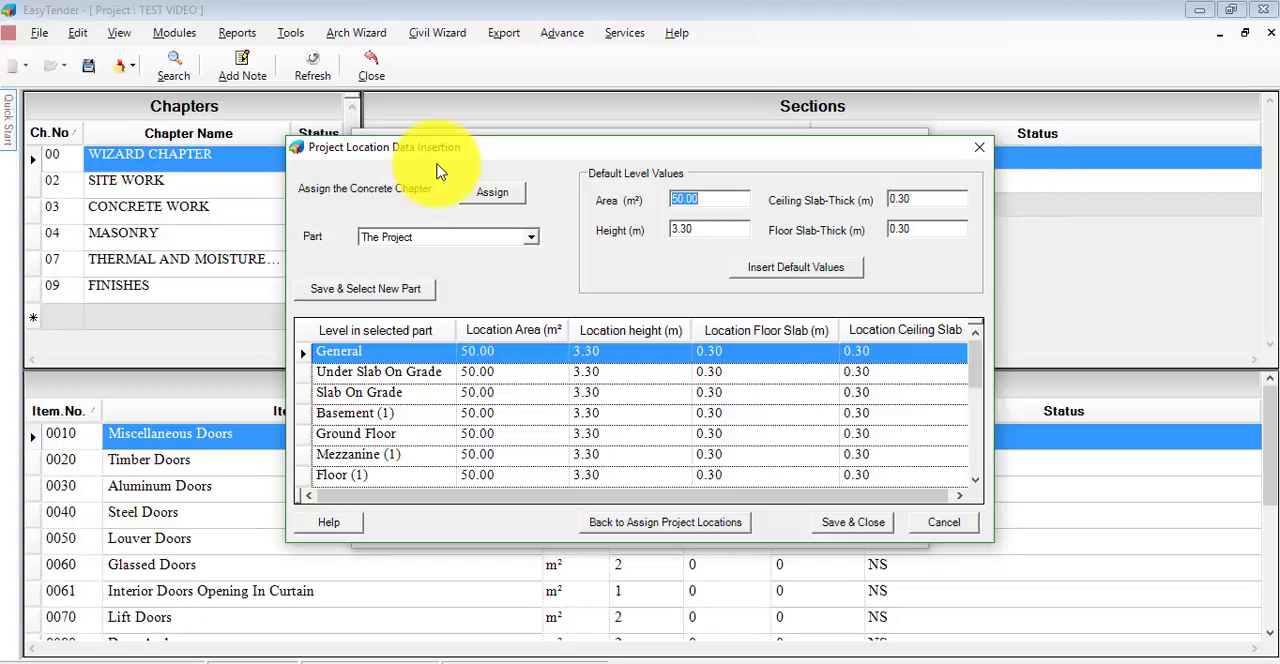
click(531, 243)
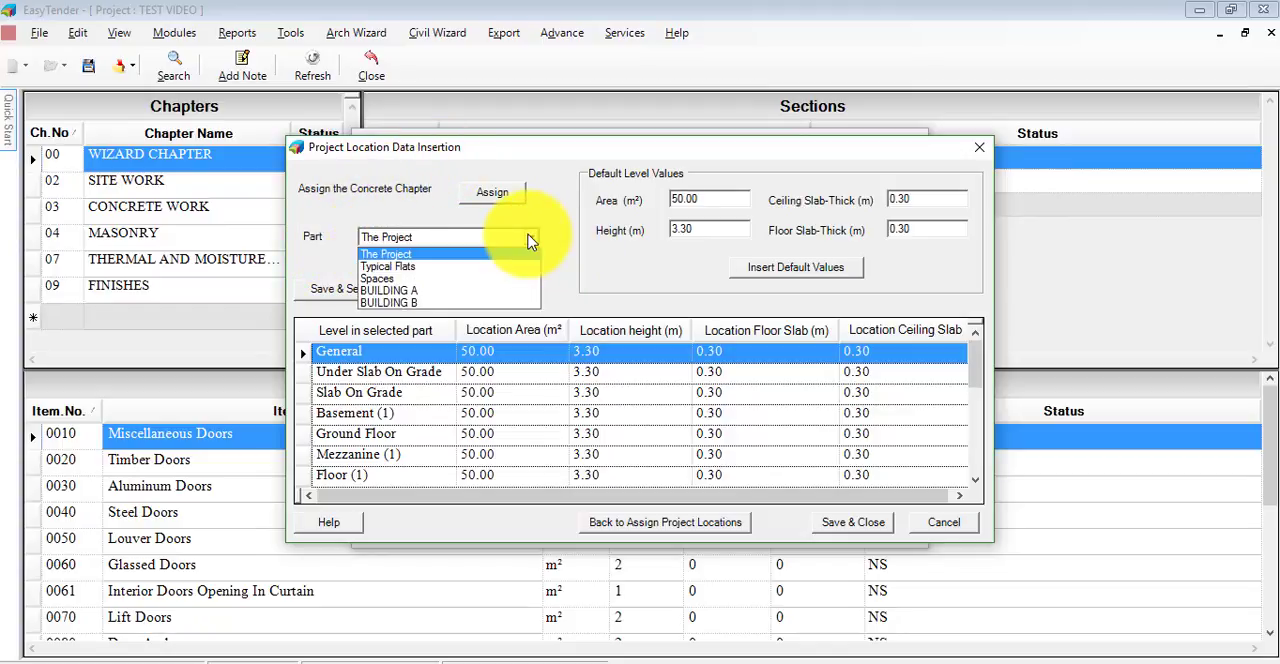
click(415, 256)
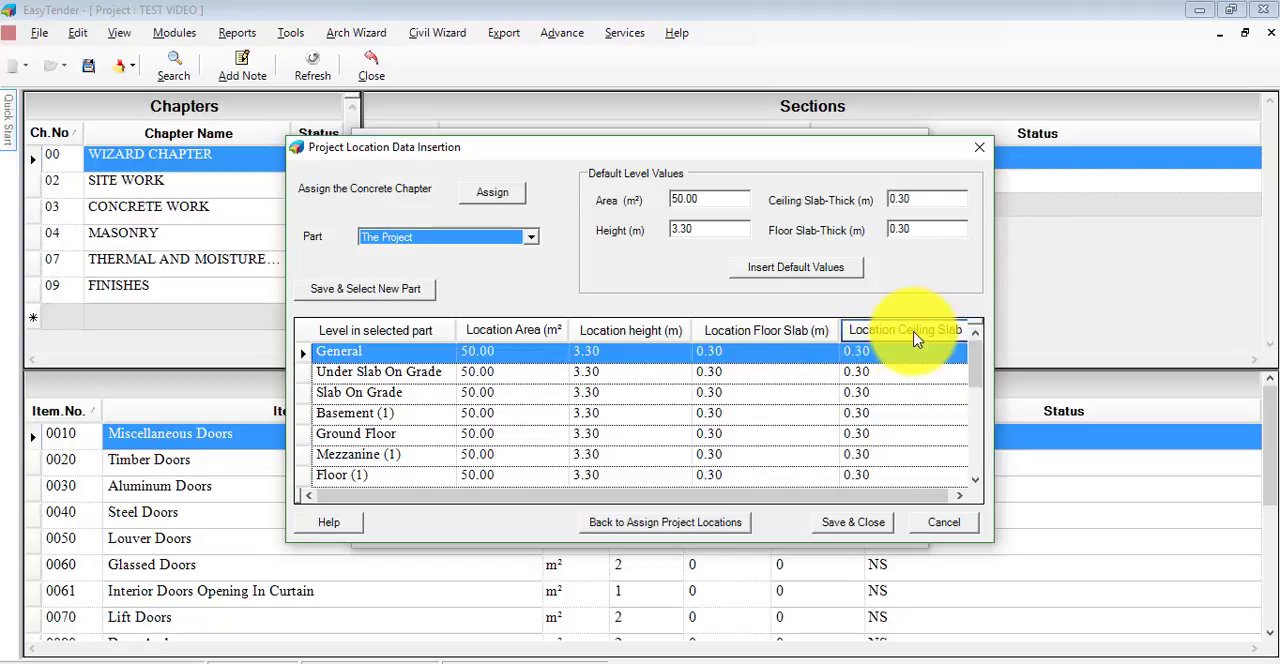
click(427, 418)
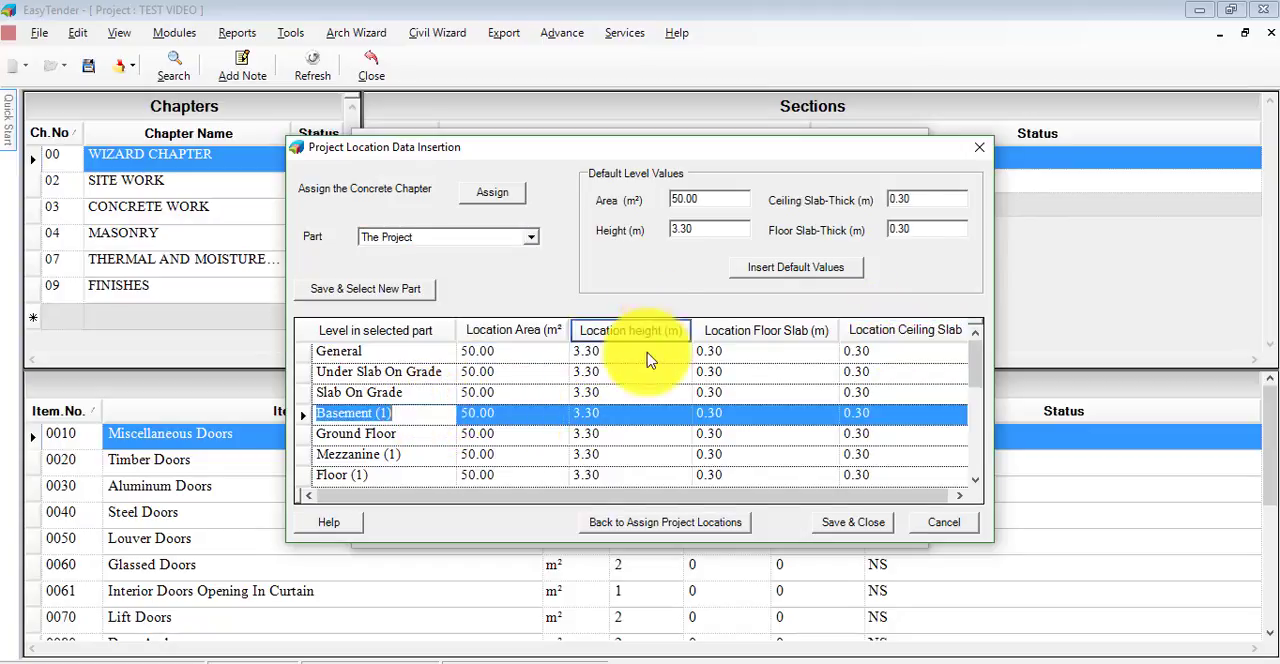
click(637, 410)
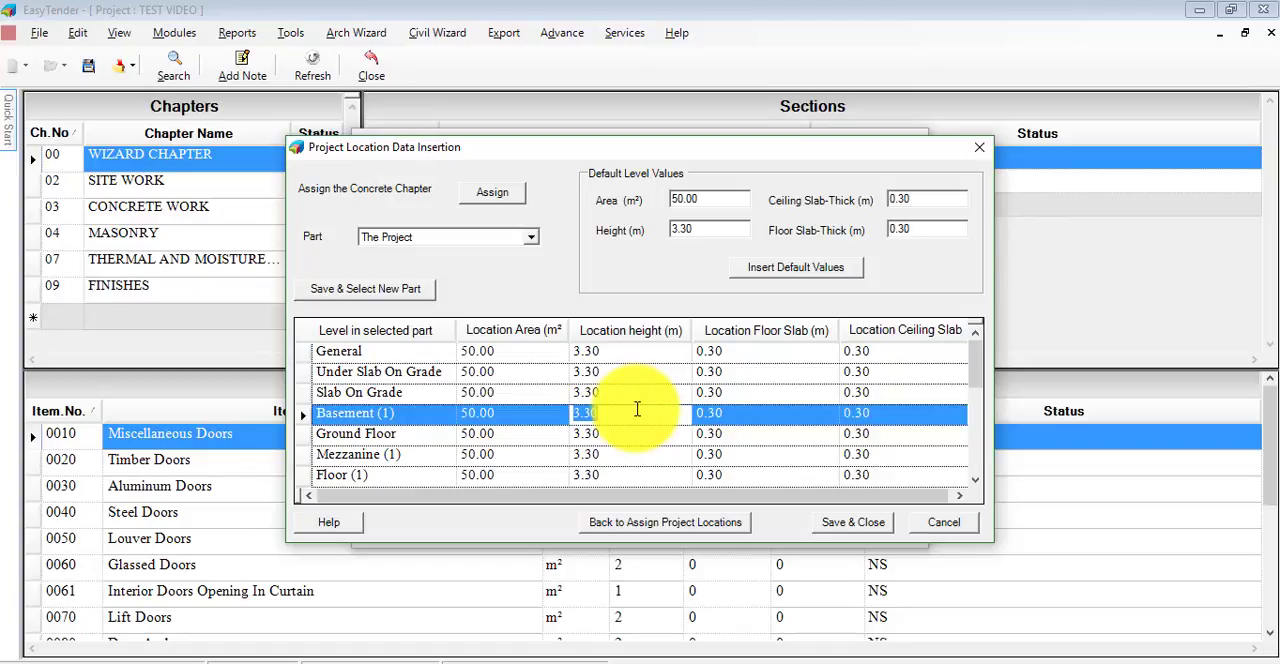
text(3.00)
key(Return)
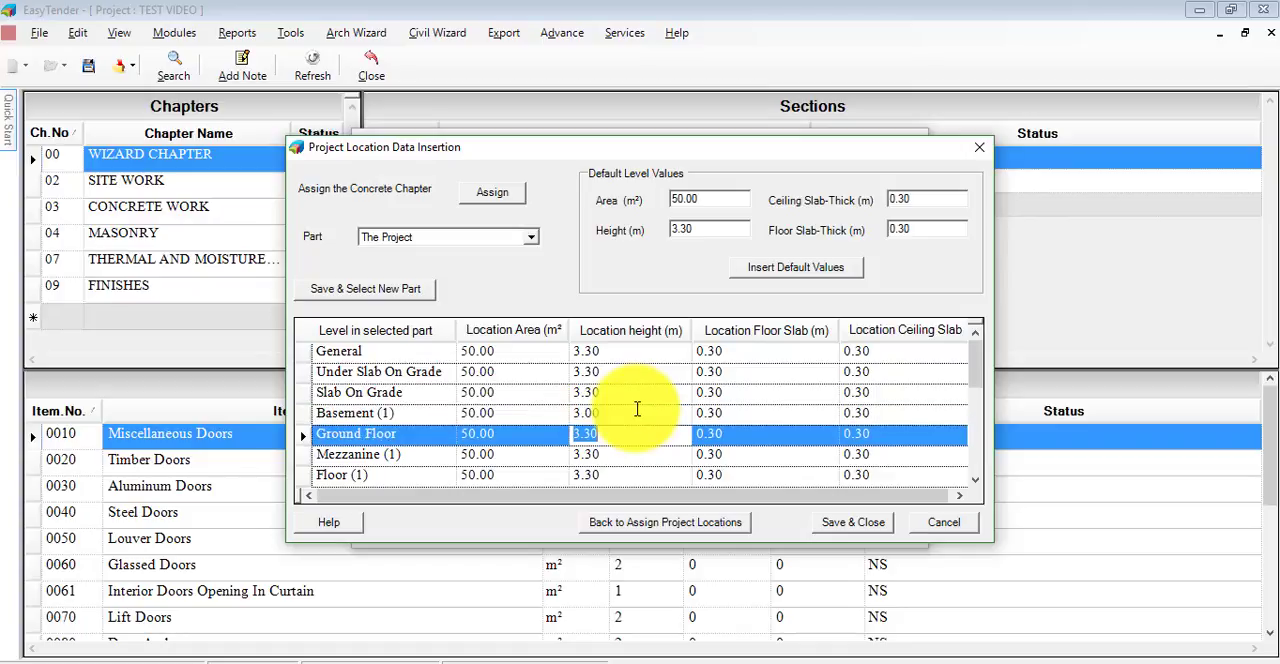
text(3.5)
key(Return)
text(4)
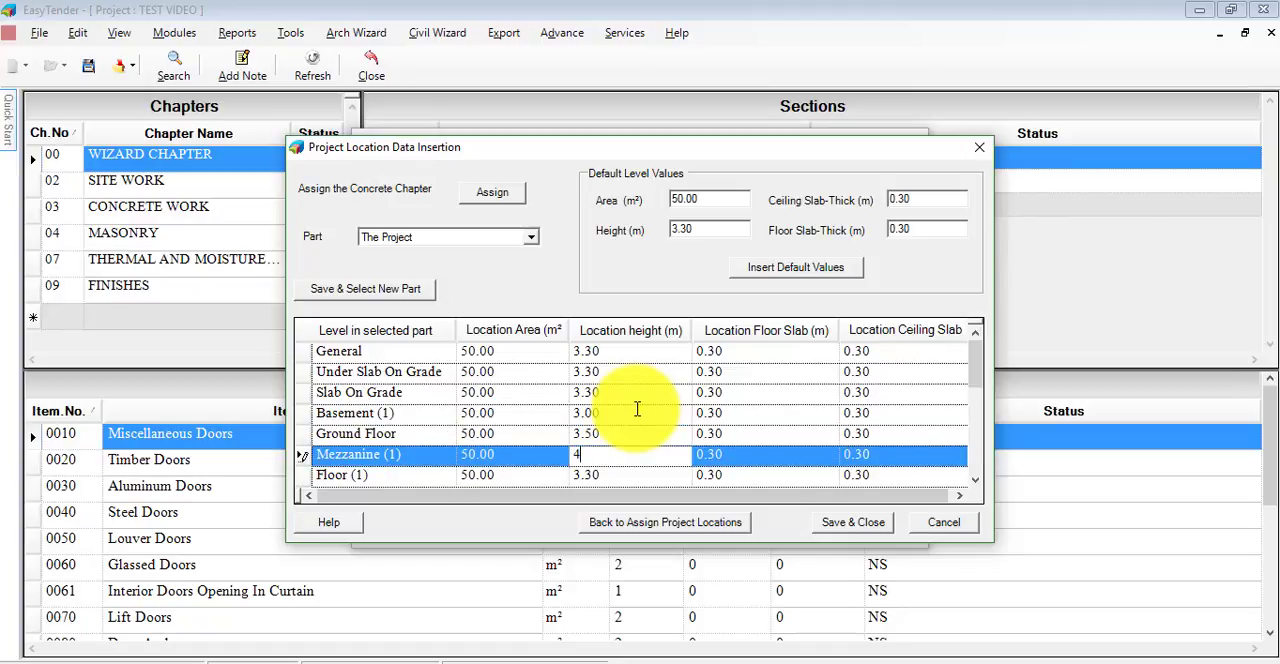
key(Return)
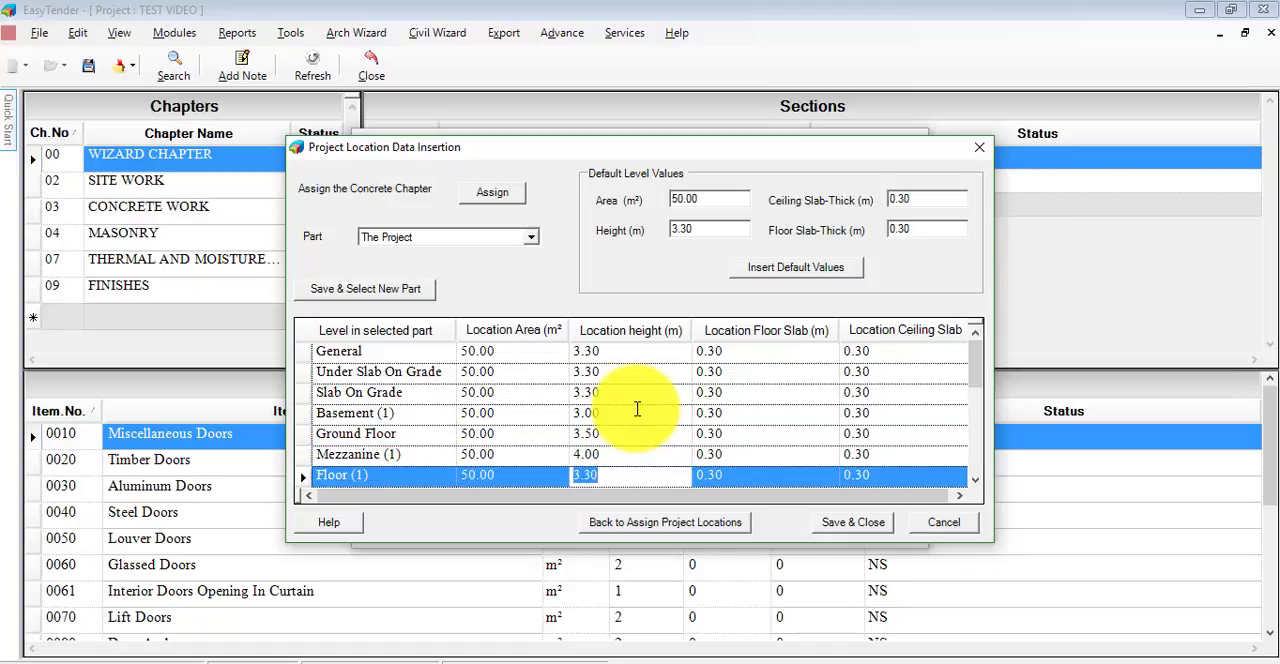
text(4)
key(Return)
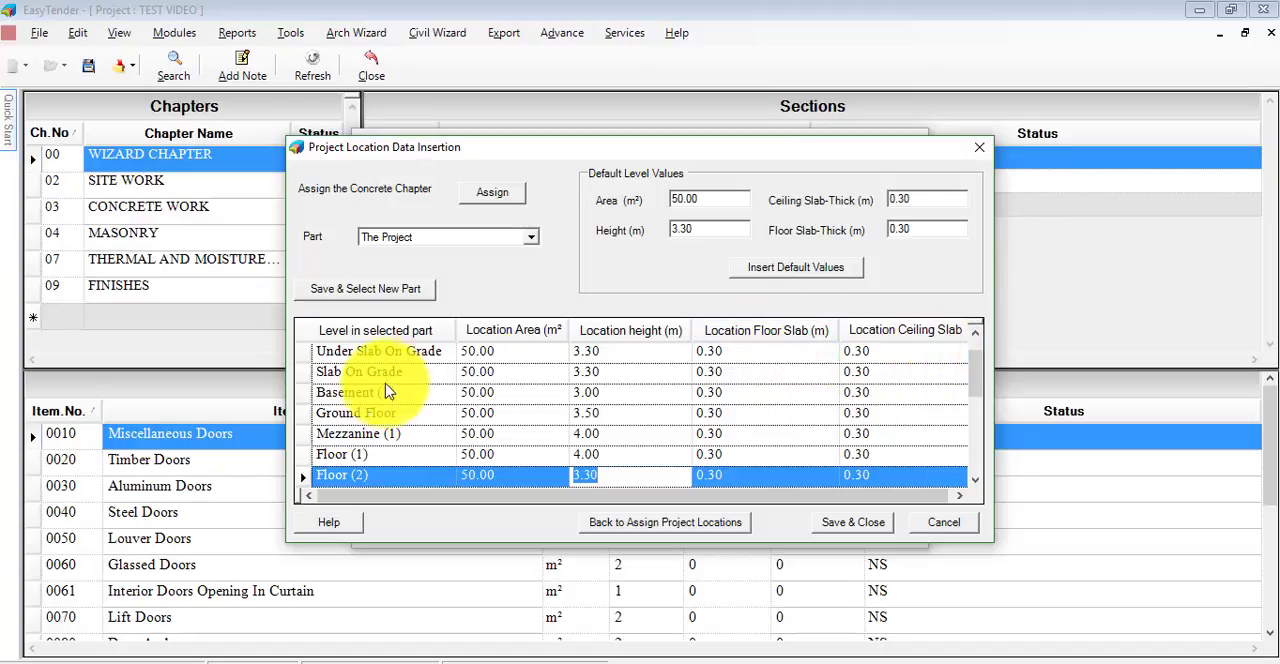
- Set the floor slab thickness of Basement (1) to 0.25 m and save and close the location data
click(750, 393)
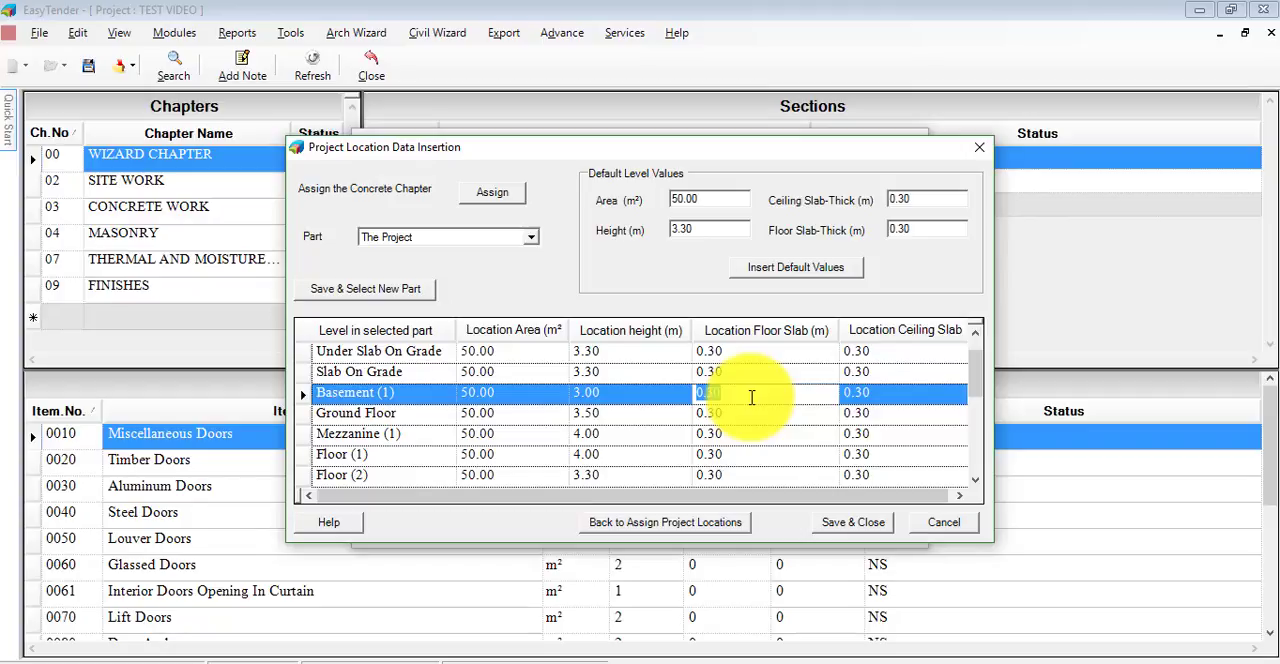
text(0.25)
key(Return)
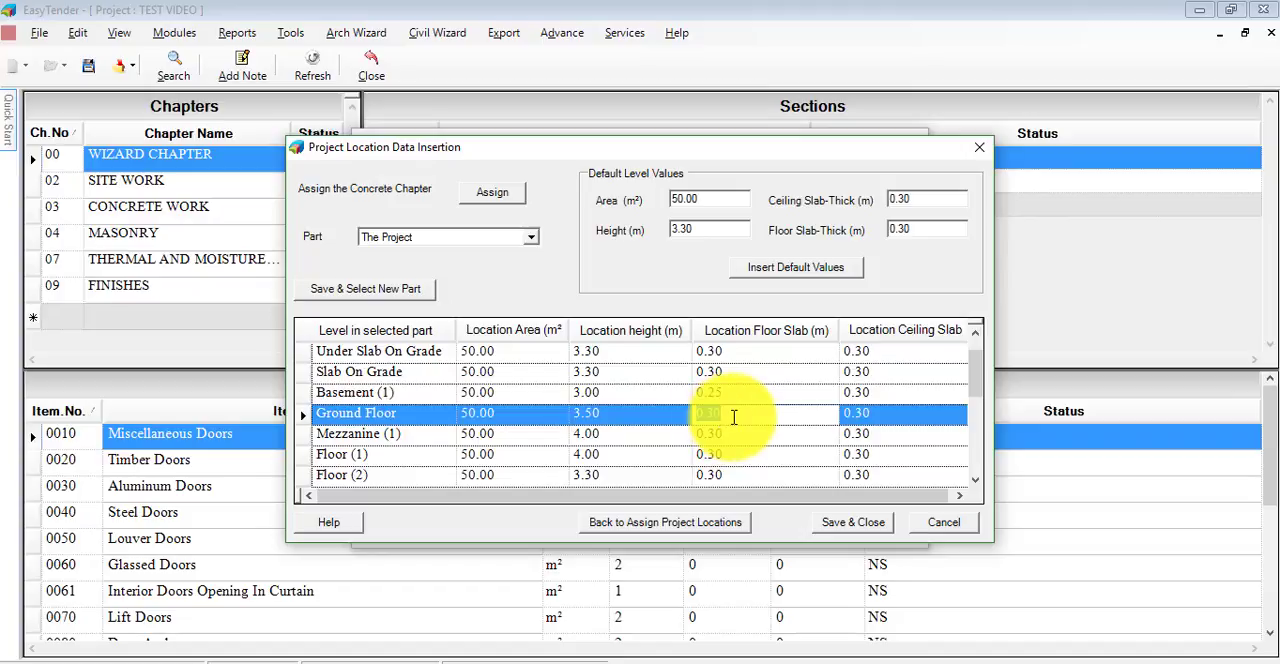
click(887, 393)
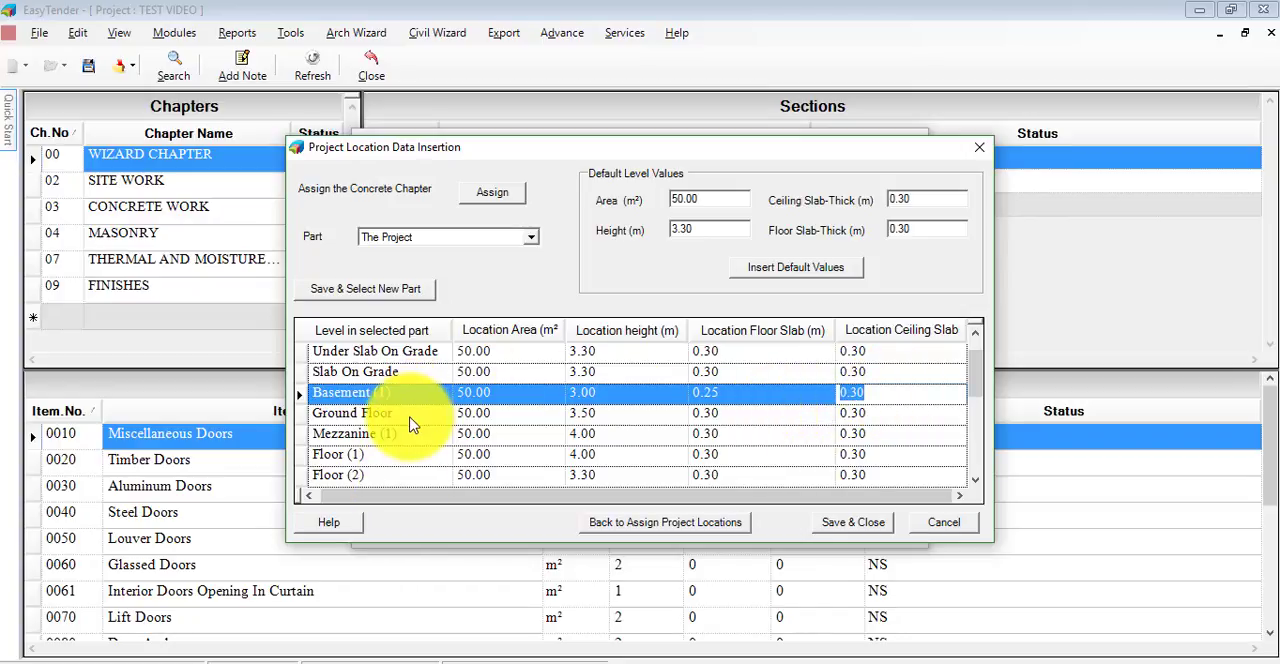
click(847, 522)
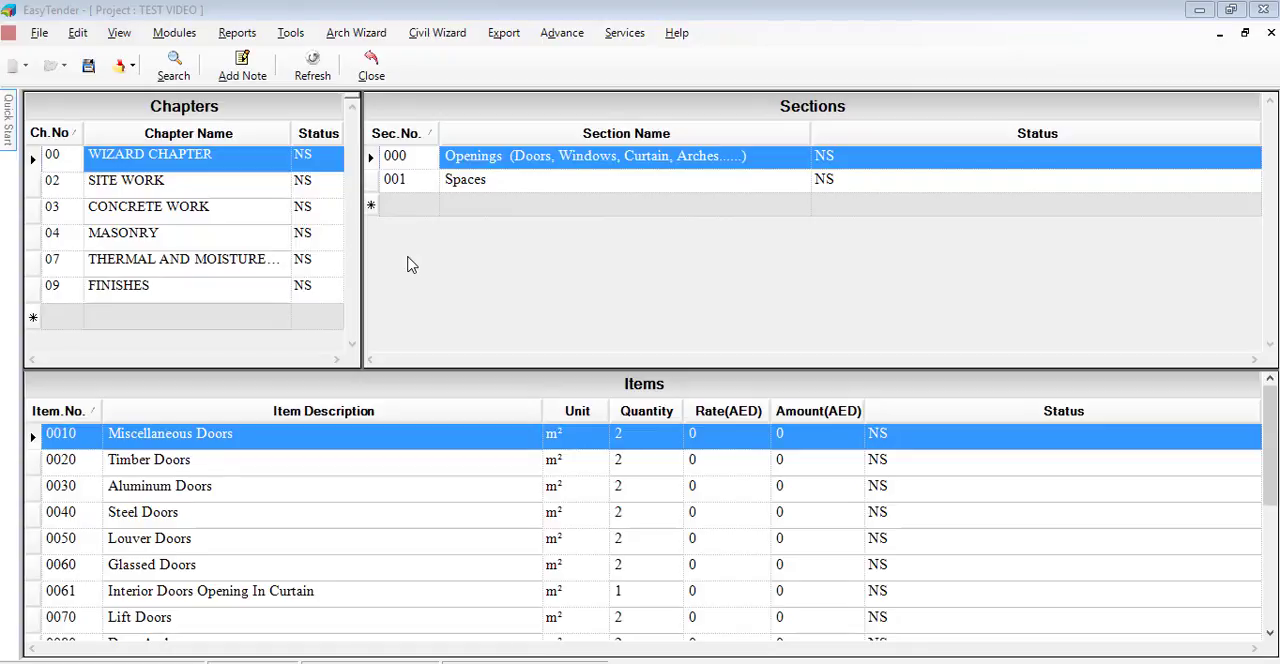
- Start the Substructure Reinforced Concrete Wizard, assign CONCRETE WORK as the project's concrete chapter, and close the wizard
click(436, 36)
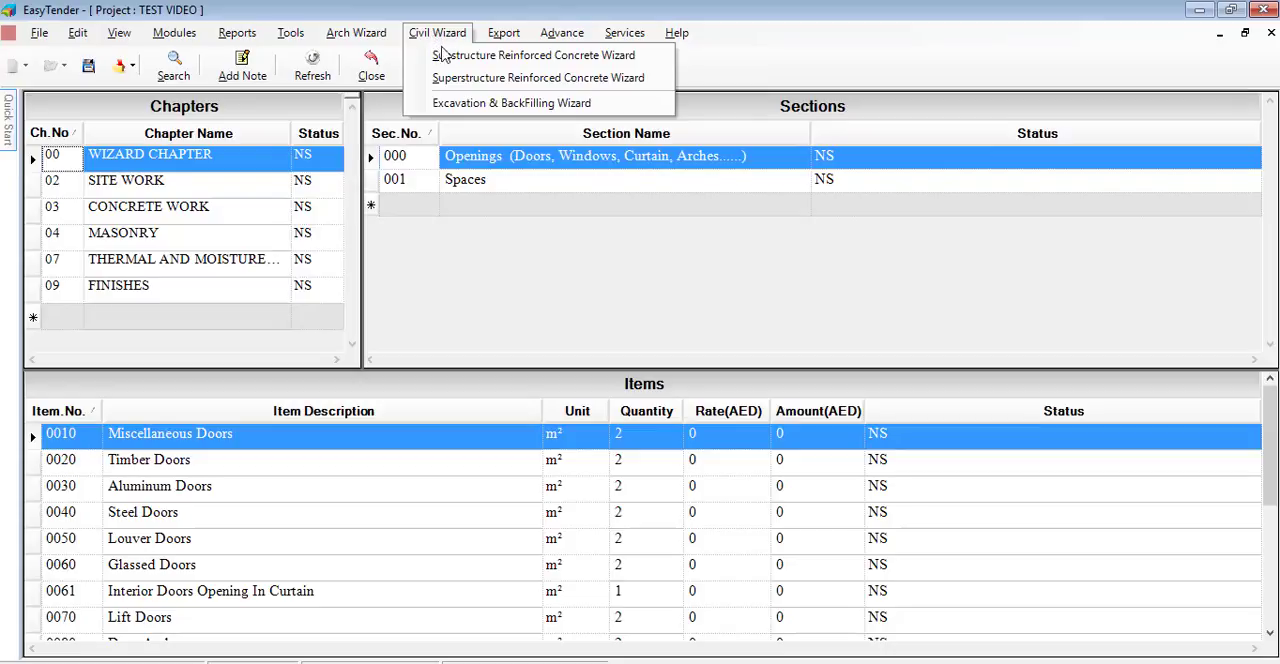
click(495, 58)
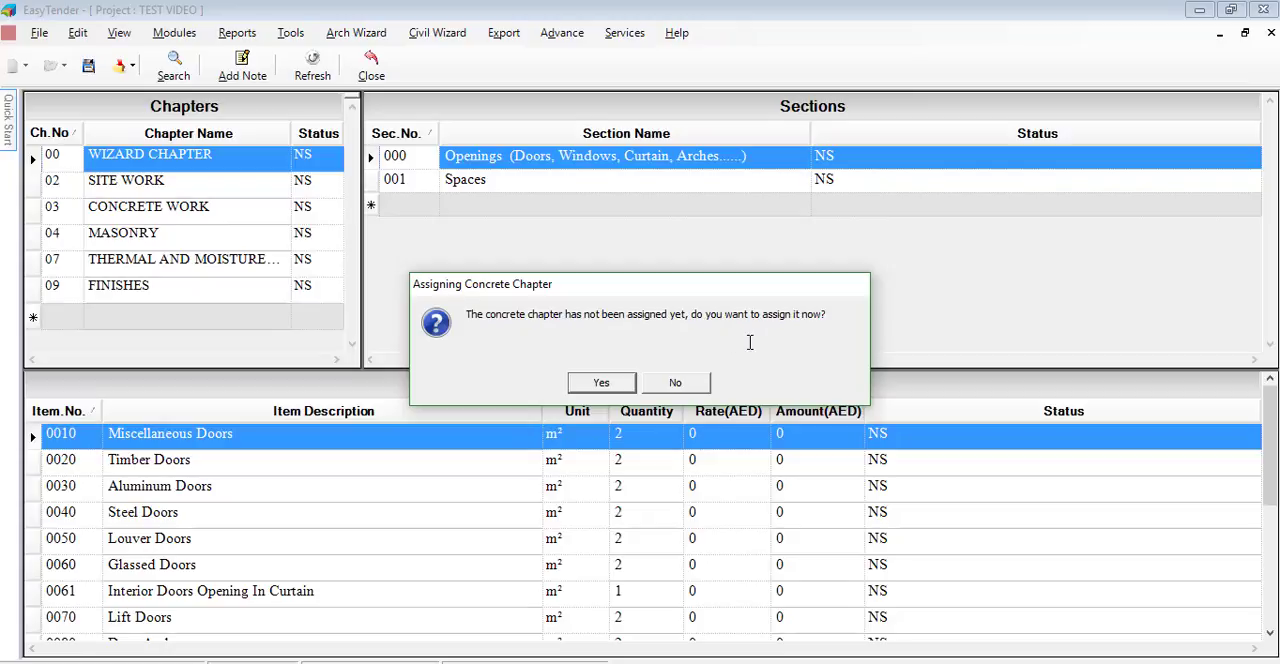
click(601, 383)
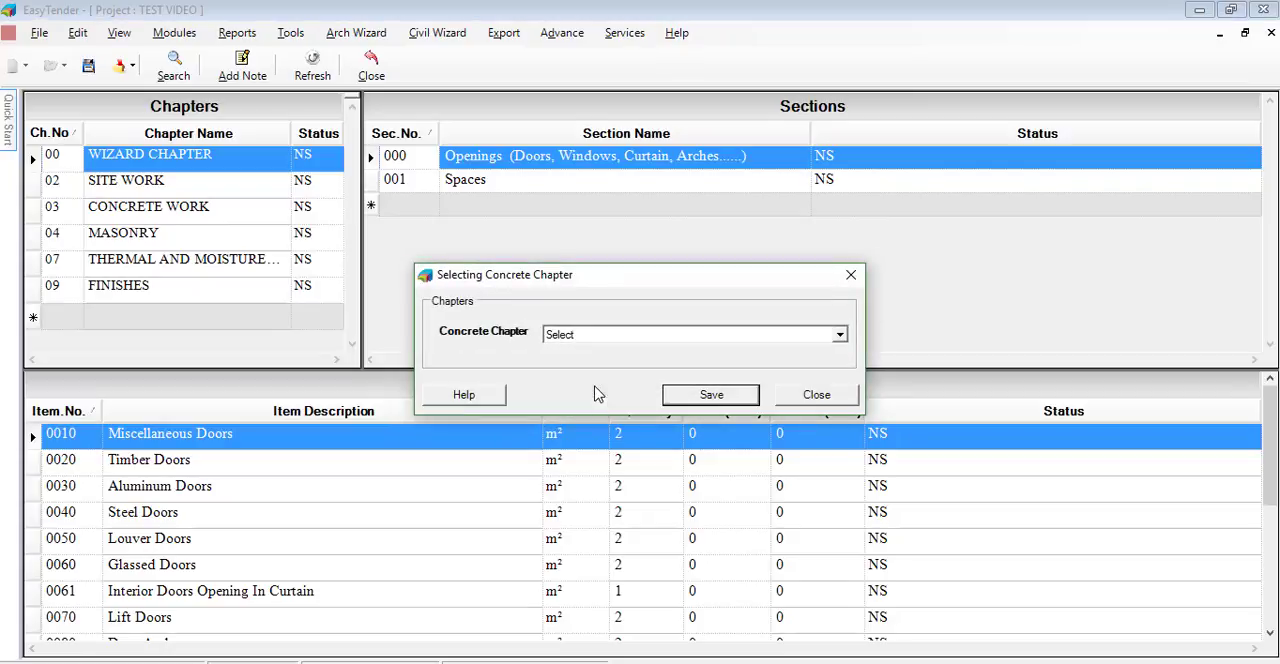
click(840, 337)
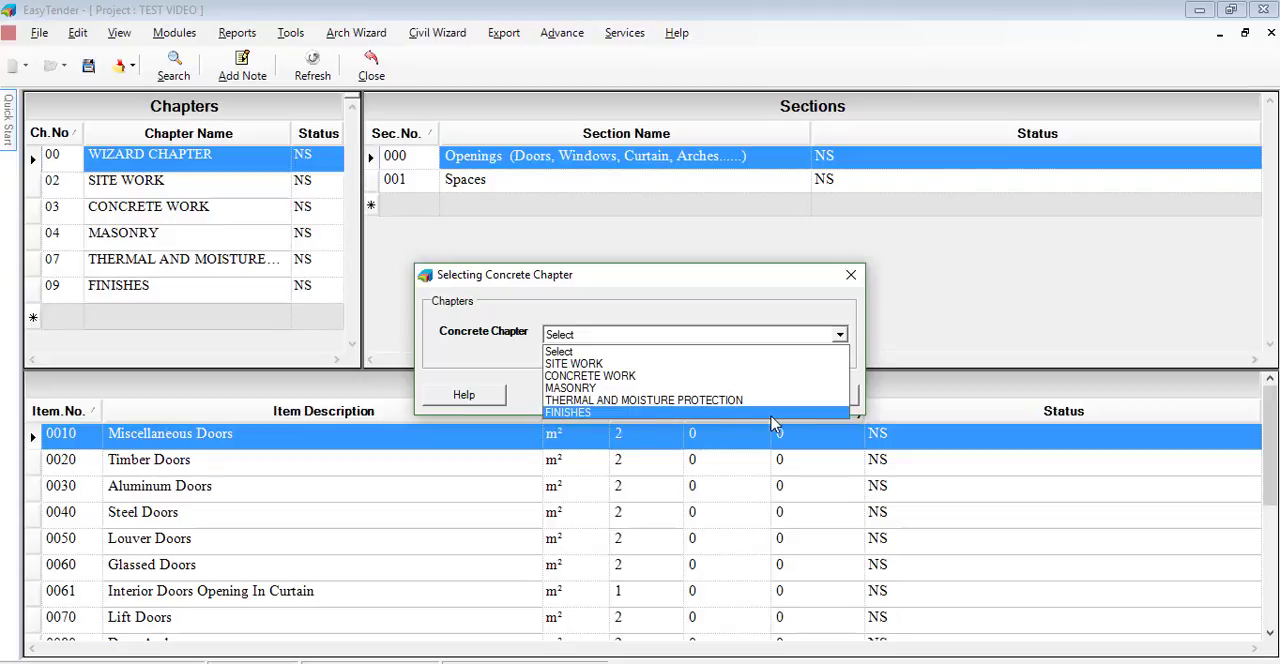
click(626, 376)
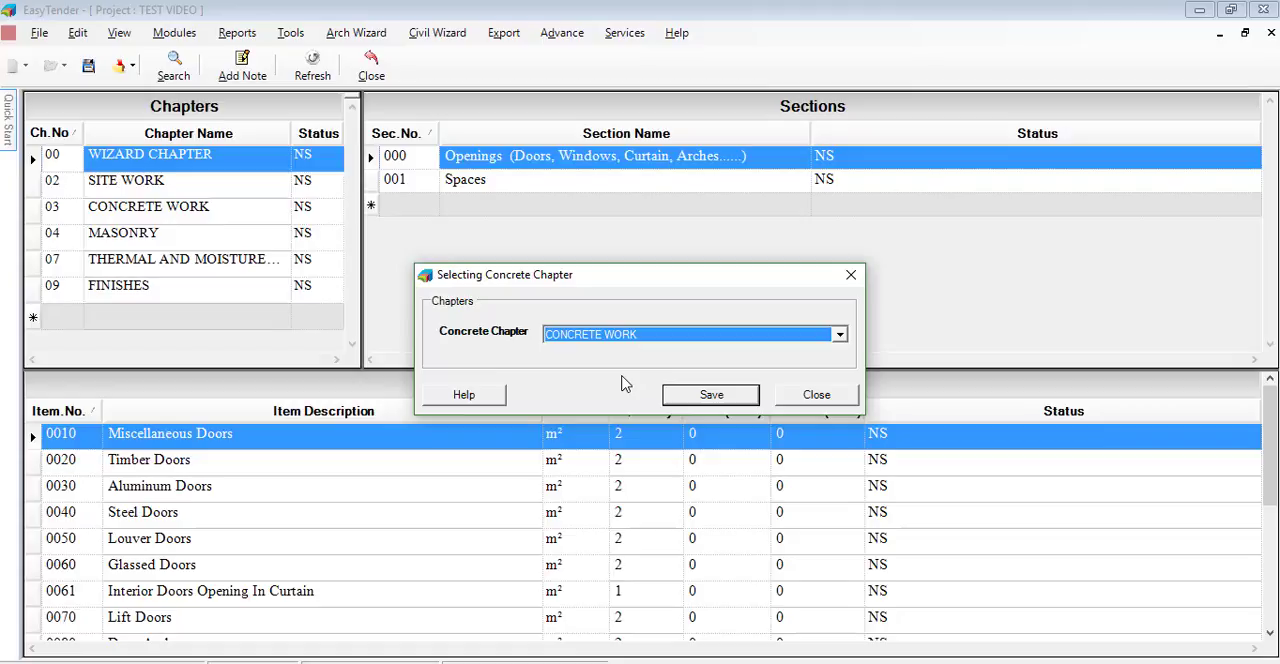
click(710, 398)
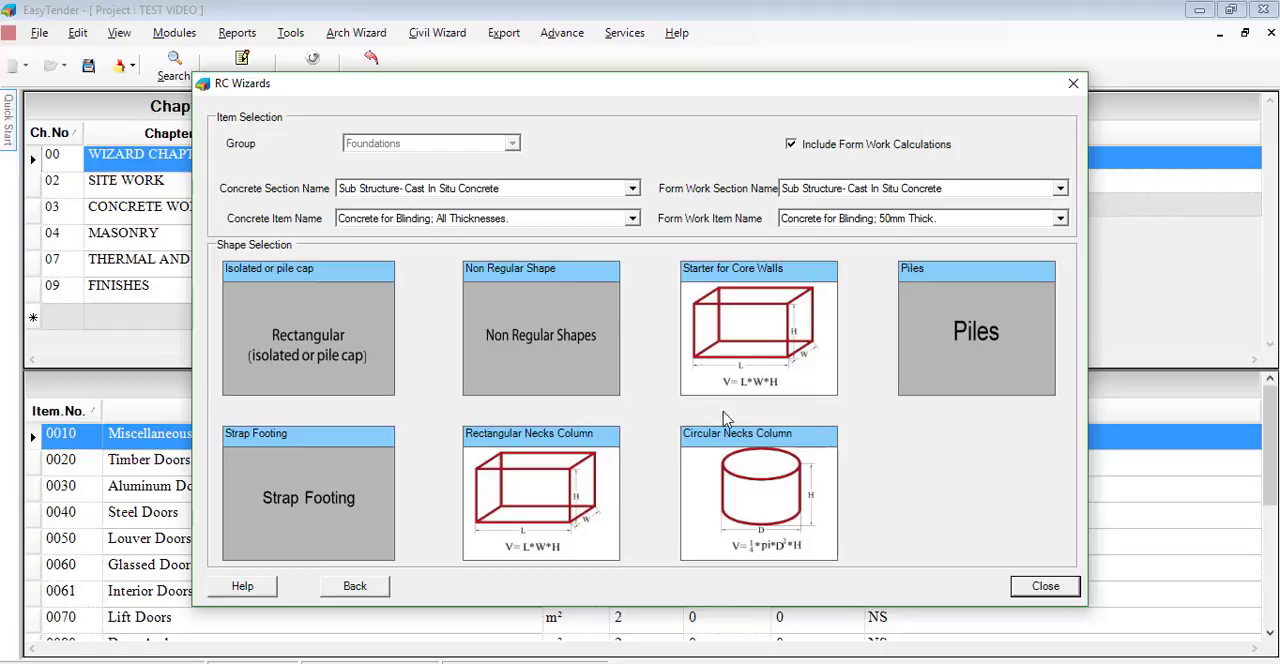
click(1045, 586)
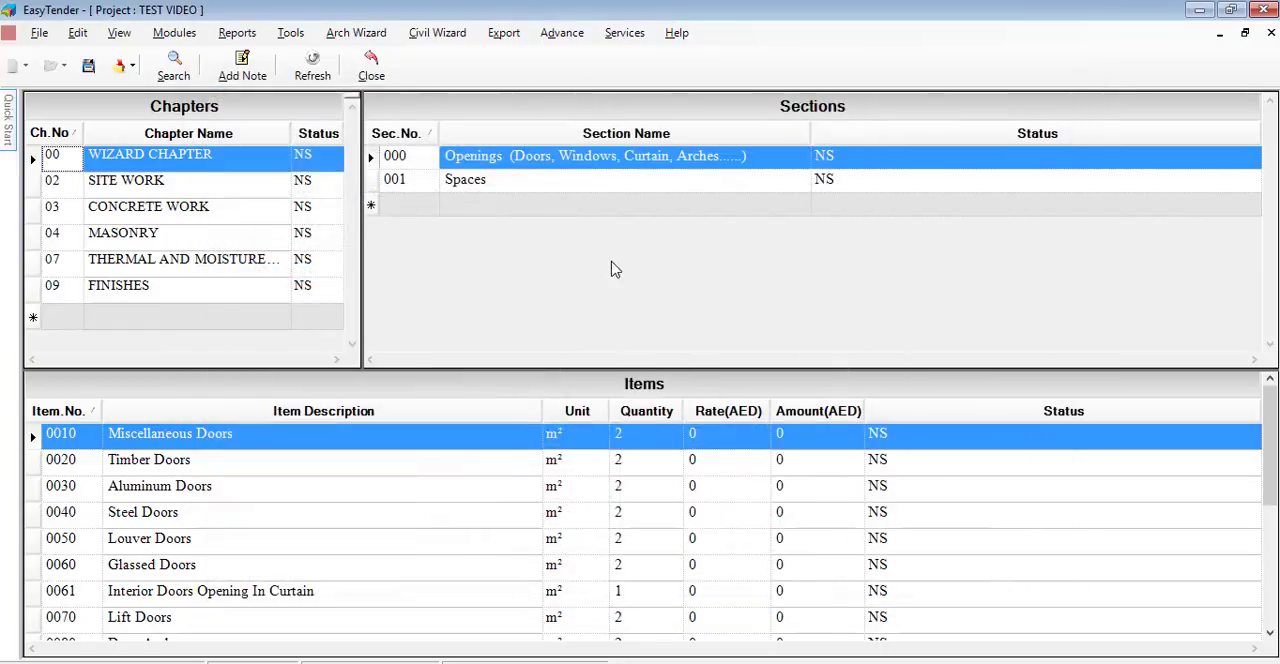